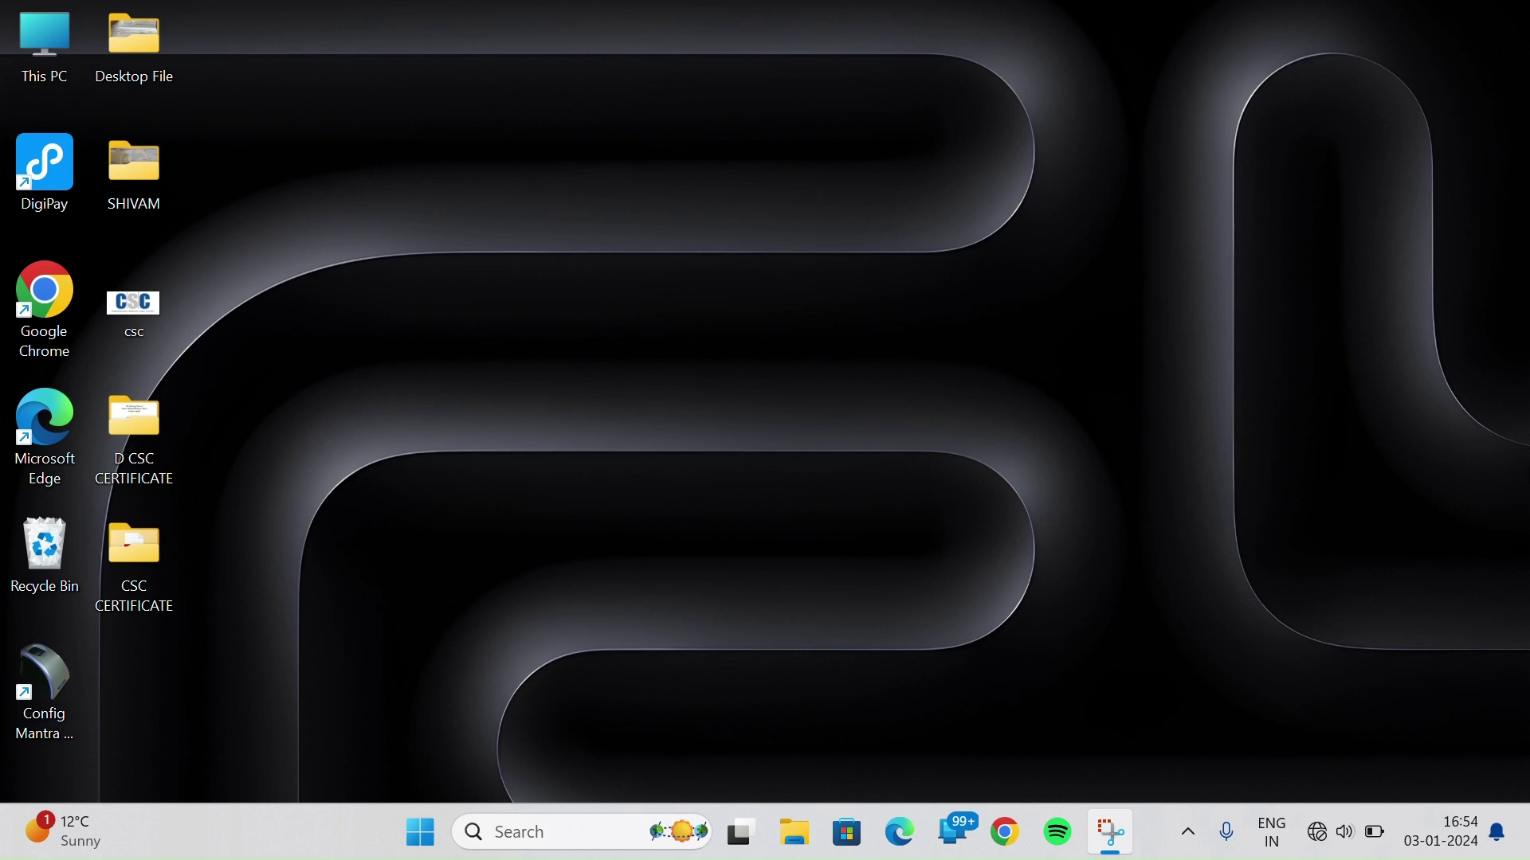
Step: Open the D CSC CERTIFICATE folder on the desktop and view the BANK BC file's details
double_click(156, 422)
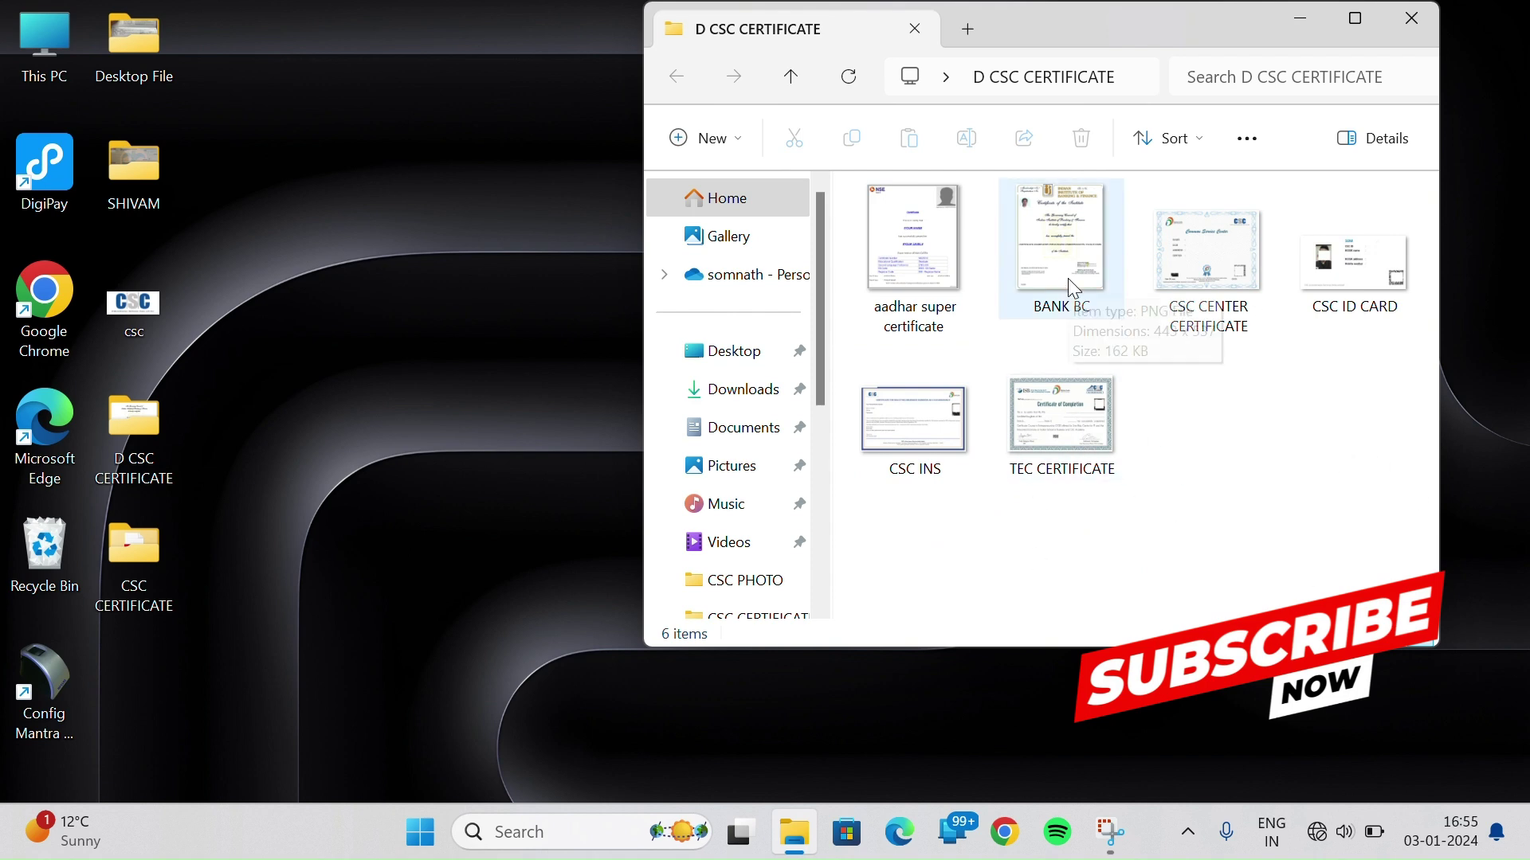
mouse_move(1074, 288)
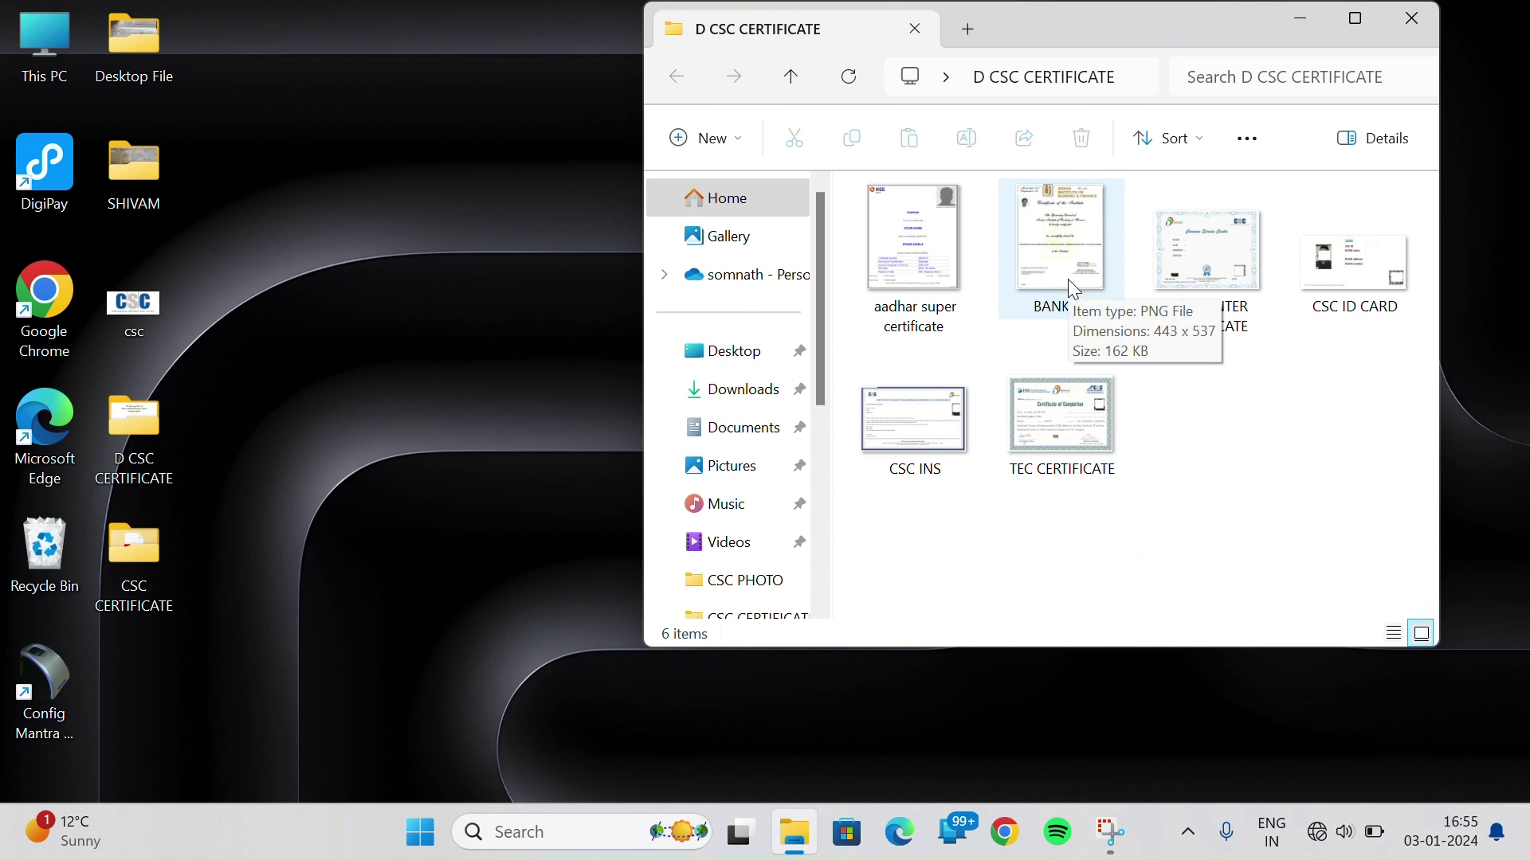
Step: Switch to Chrome, search Google for "csc registration" and open the CSC Registration site
click(1025, 847)
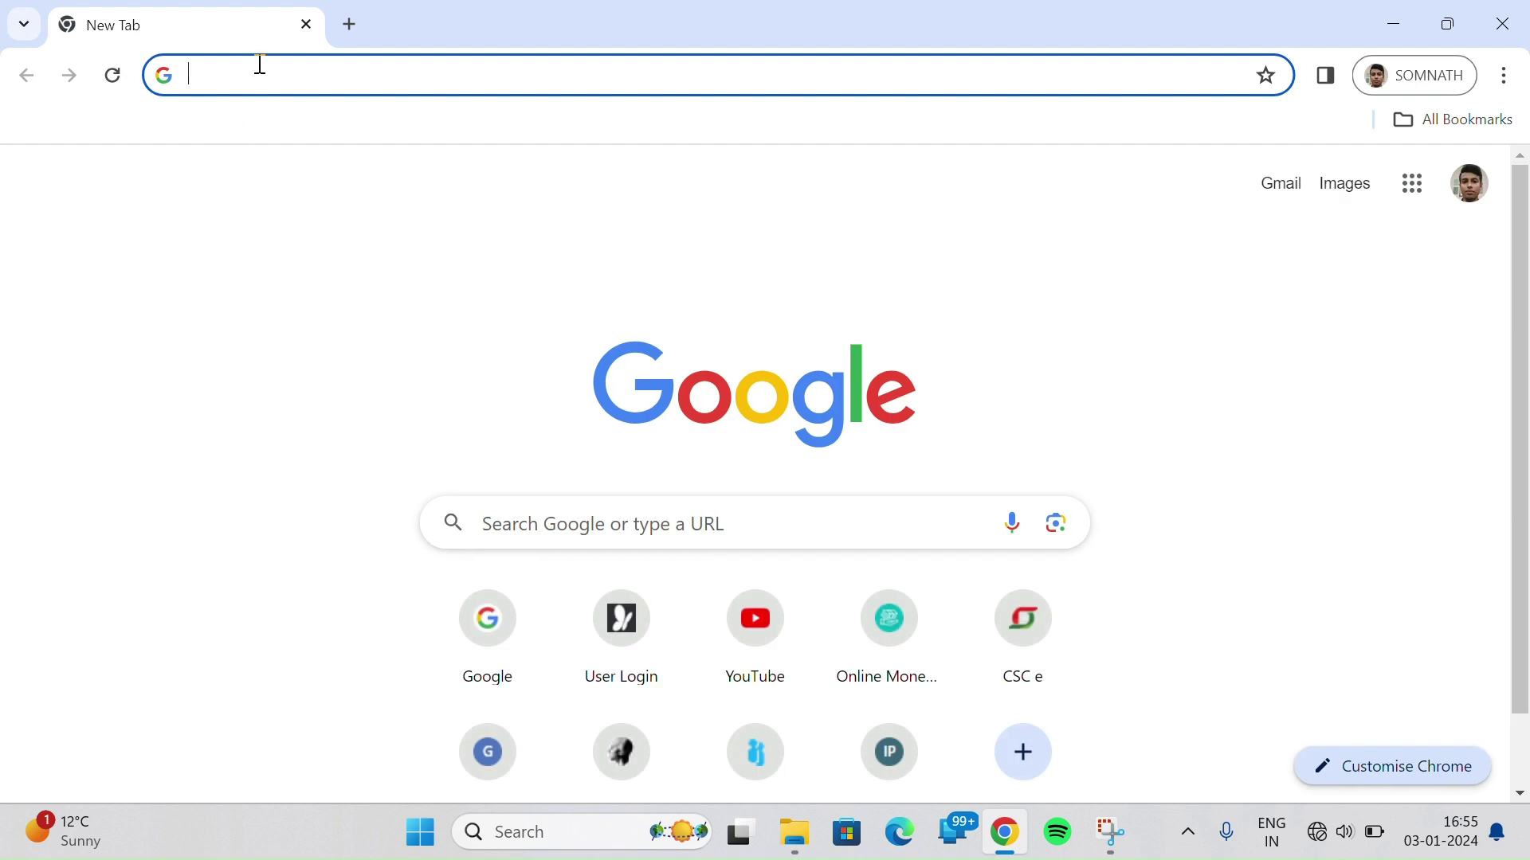
click(480, 601)
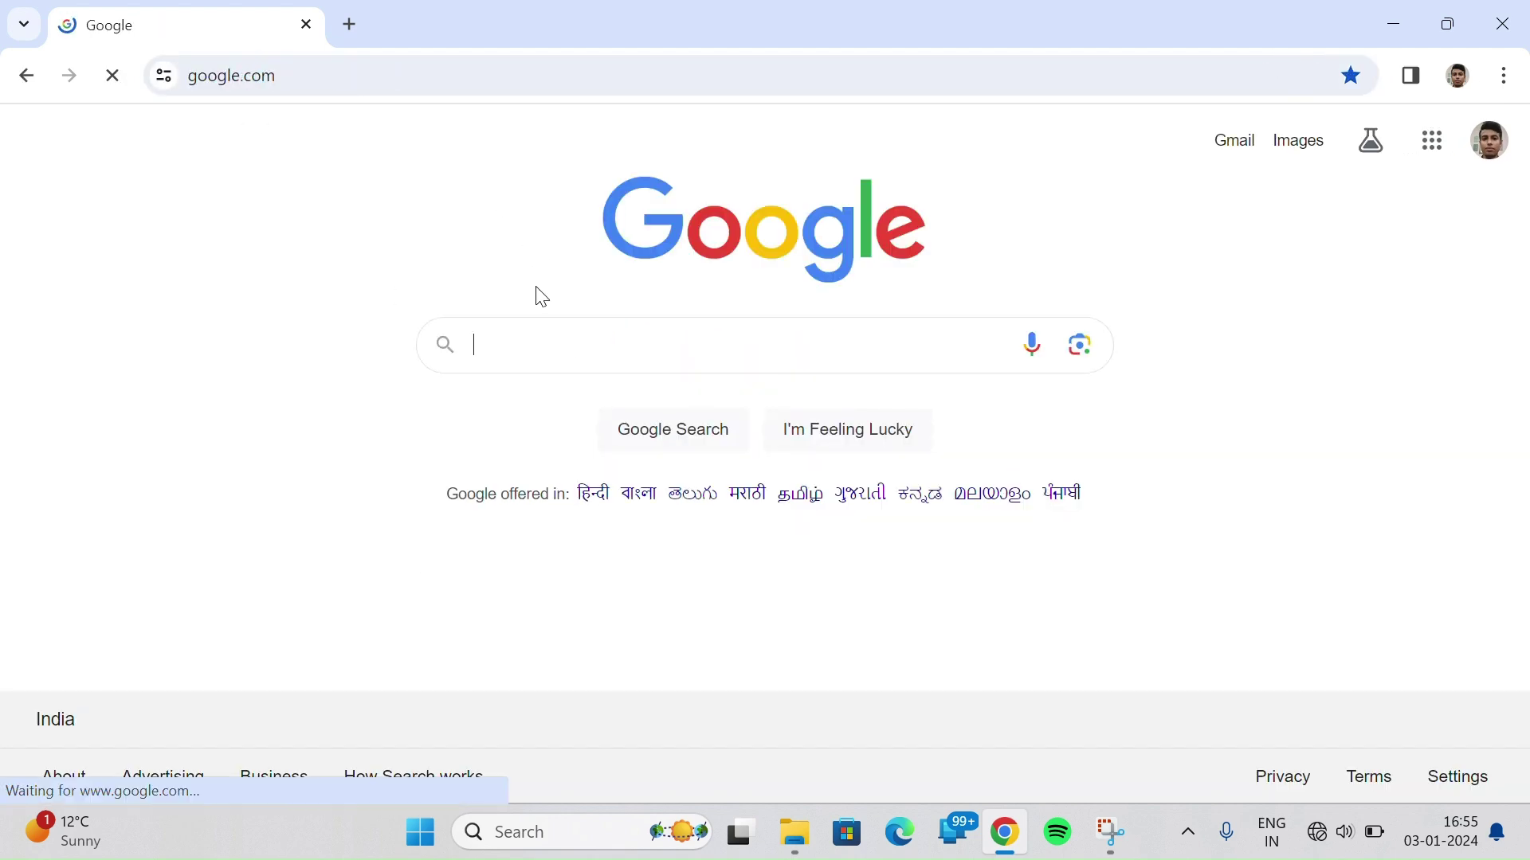
click(546, 345)
text(csc)
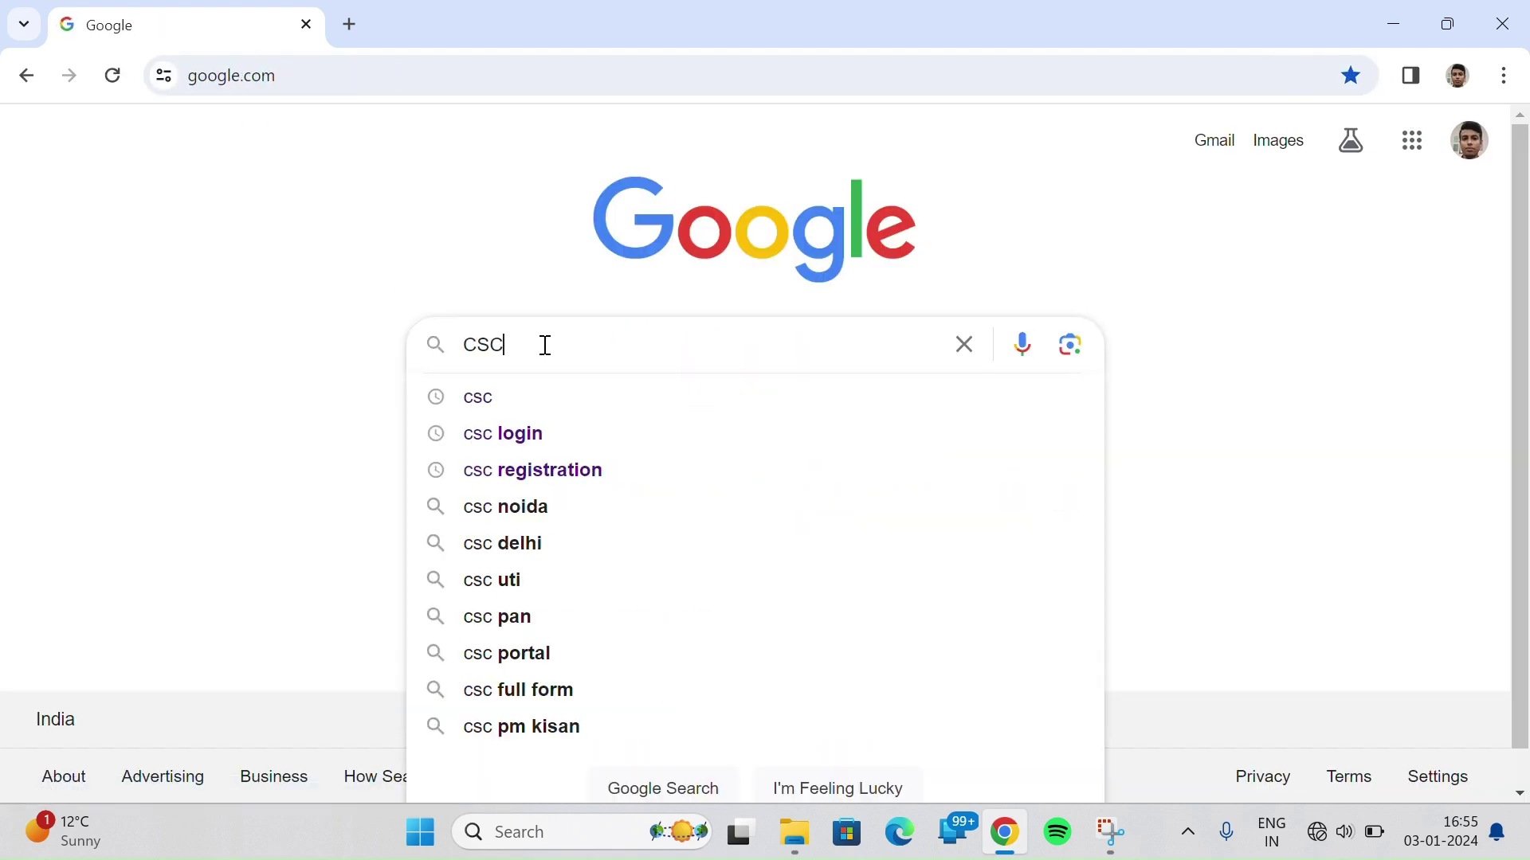
key(Down)
key(Down)
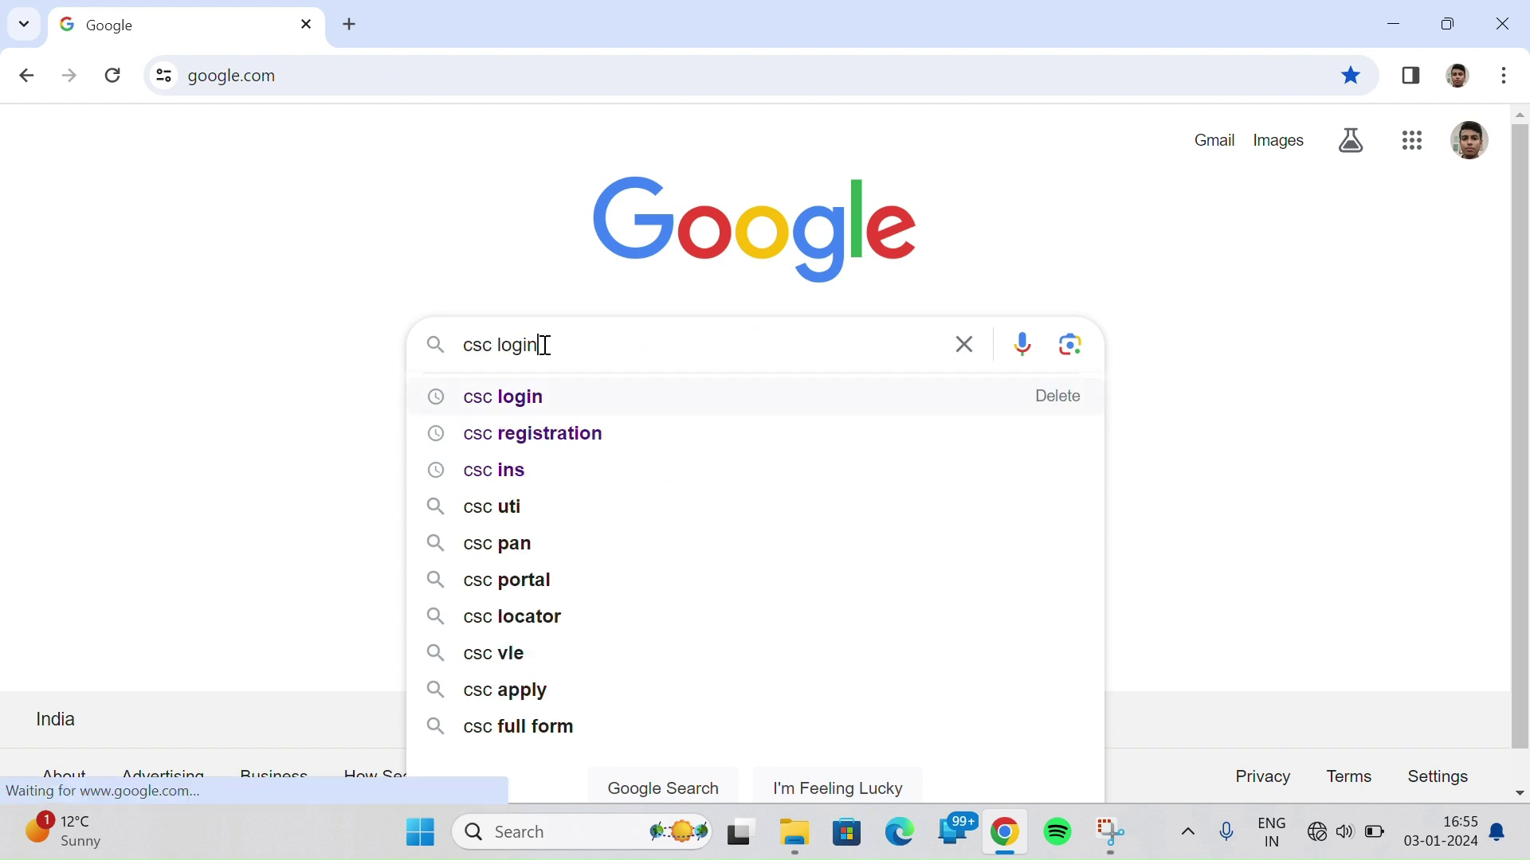
key(Return)
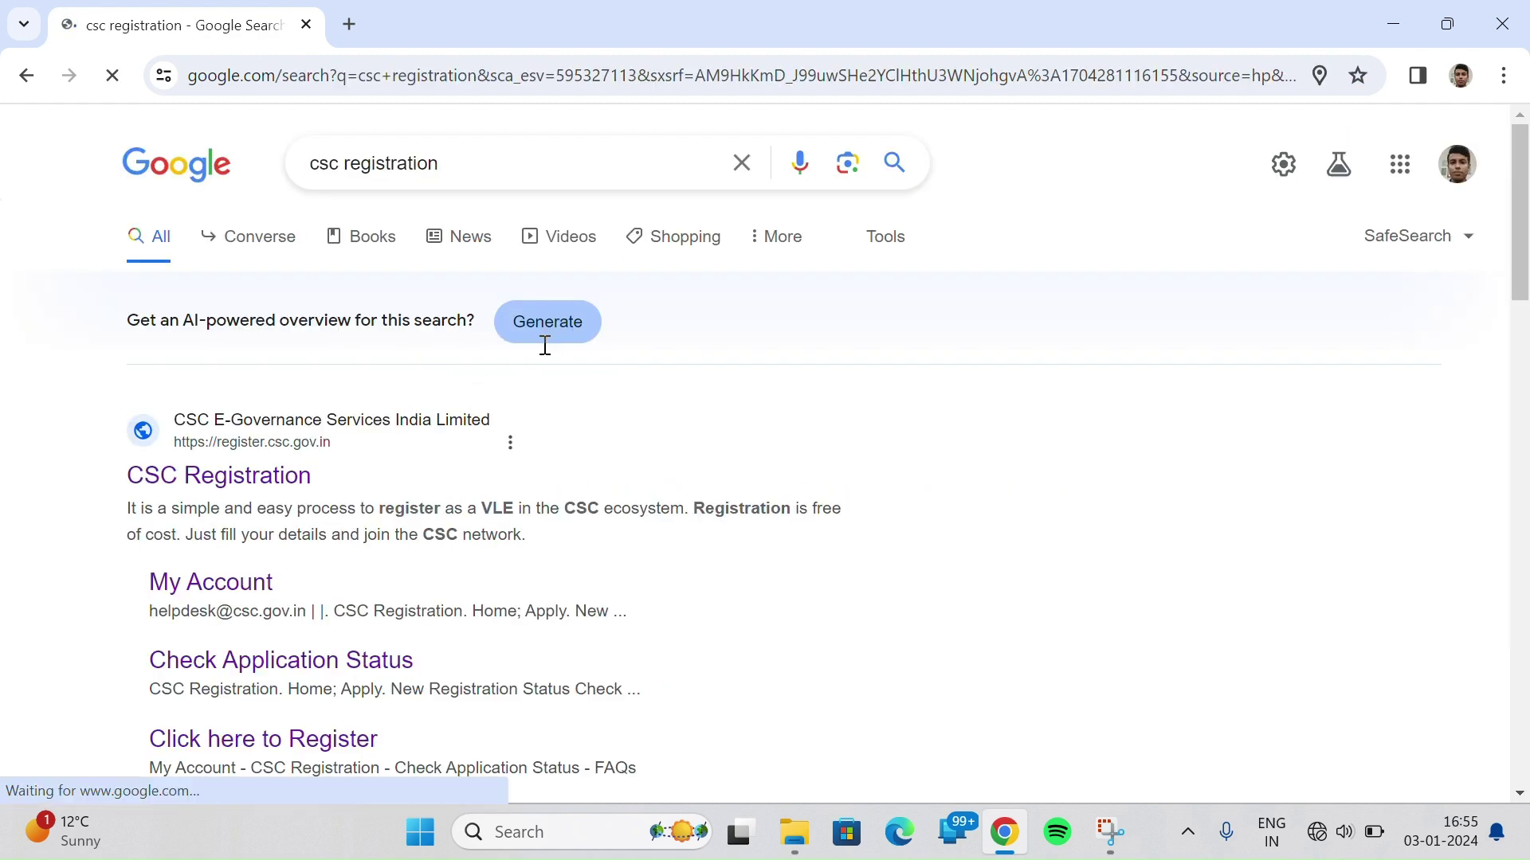
click(195, 499)
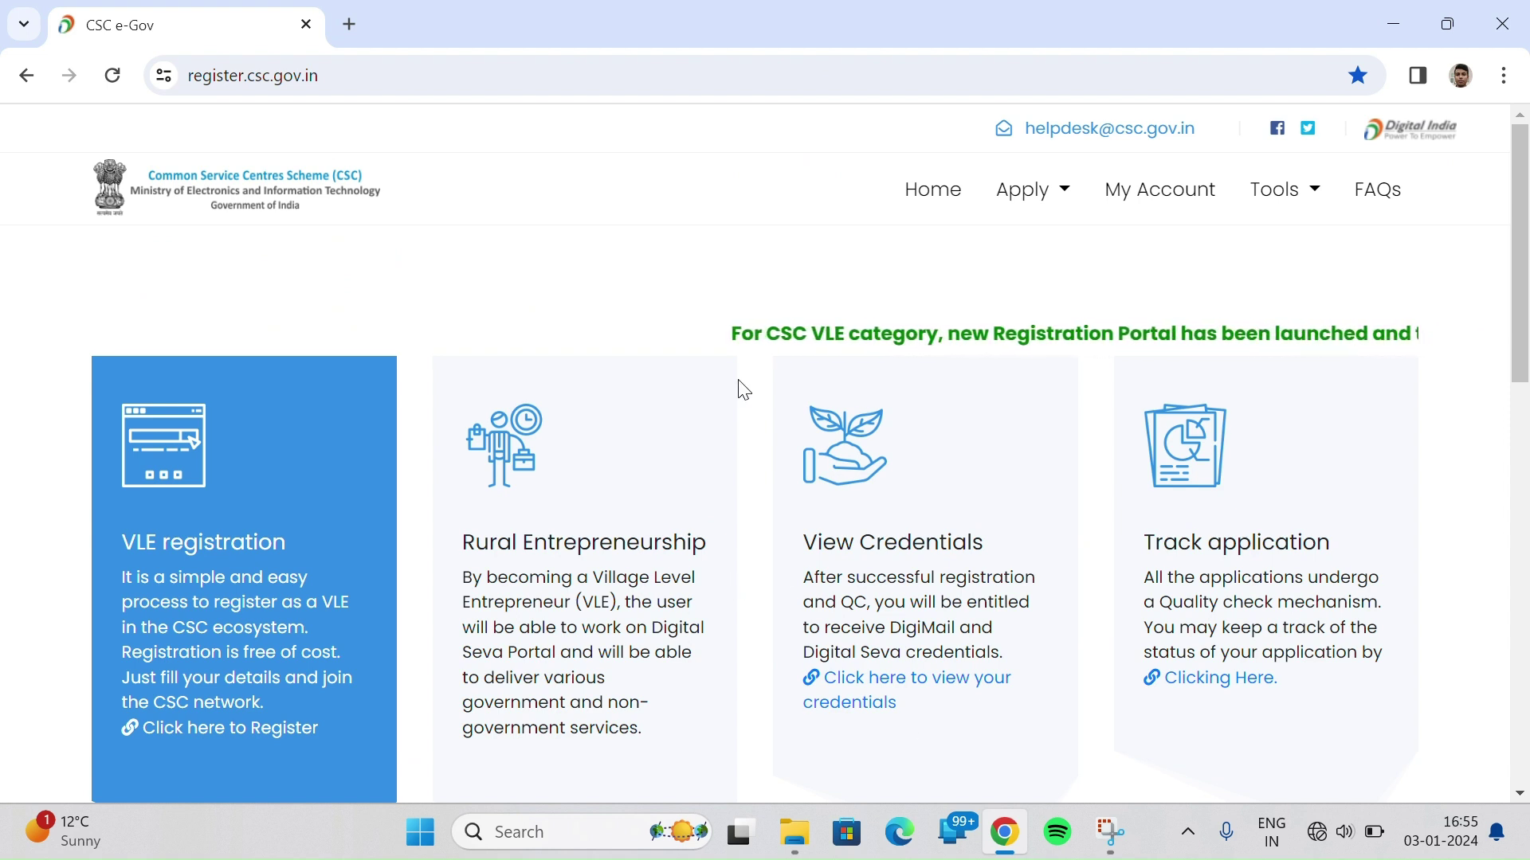
Step: Go to the new VLE registration portal at cscregister.csccloud.in and get started with becoming a Rural Entrepreneur
drag(648, 314, 1075, 333)
click(717, 542)
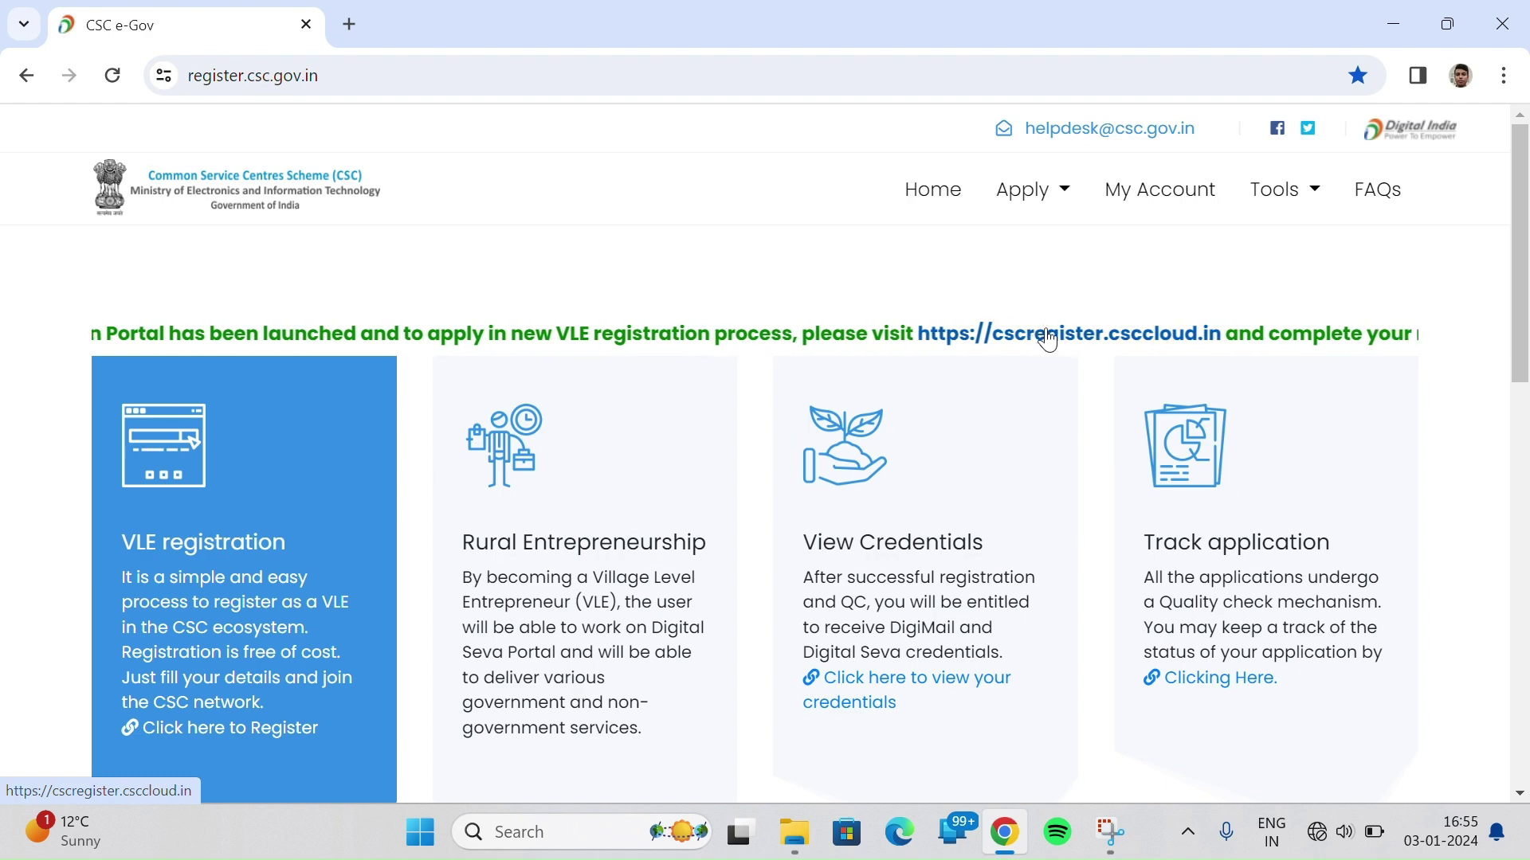
click(1049, 341)
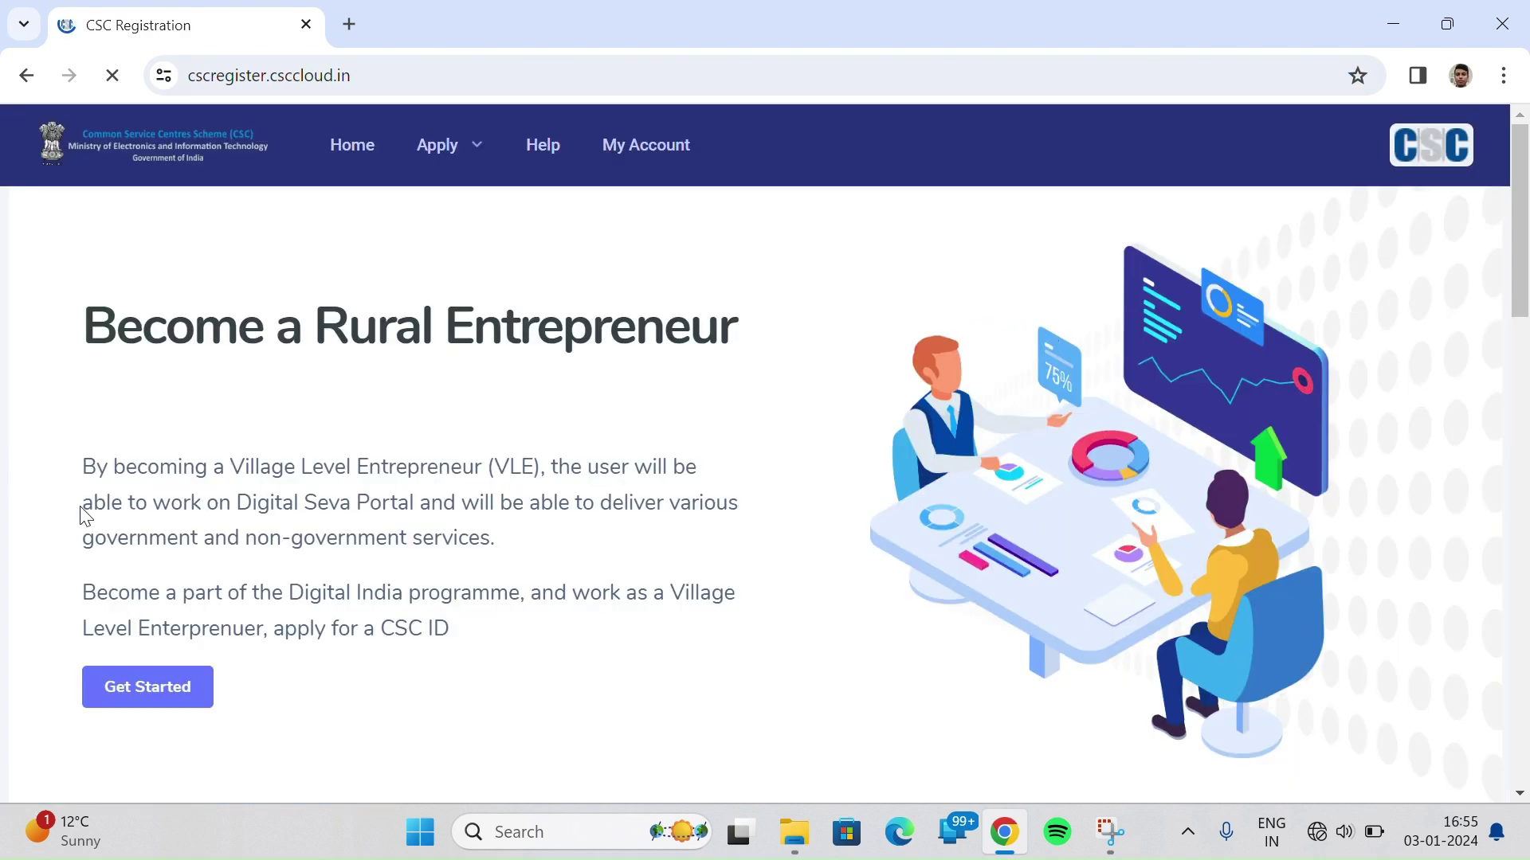
scroll(212, 416, down, 1)
scroll(513, 252, up, 1)
click(169, 692)
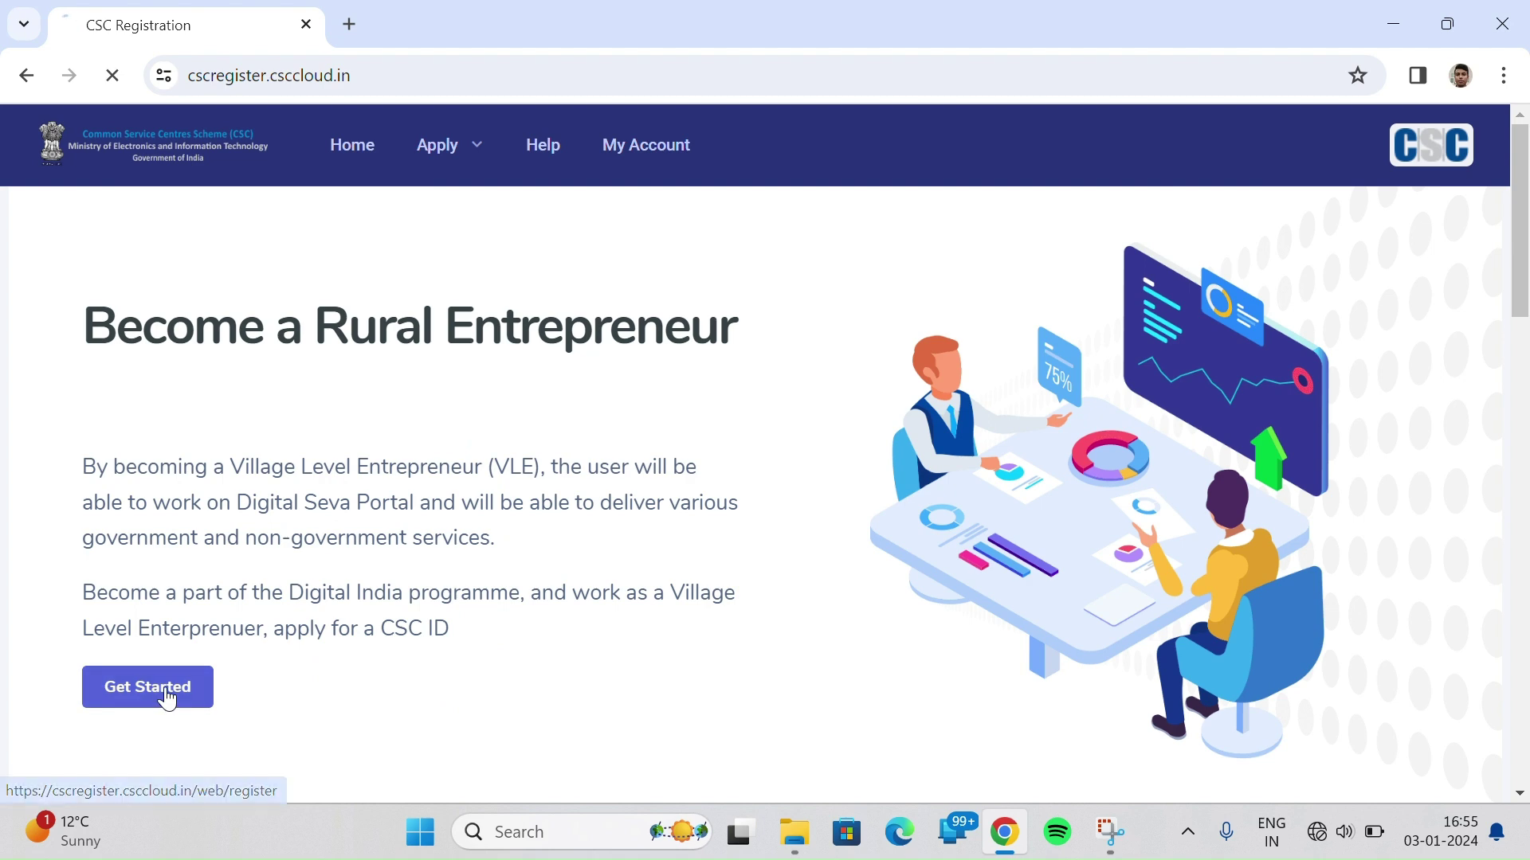
Step: Review the applicant's required documents and certificates, including the TEC and Bank BC certificates, and the terms on the registration page
scroll(495, 539, down, 3)
scroll(420, 547, up, 3)
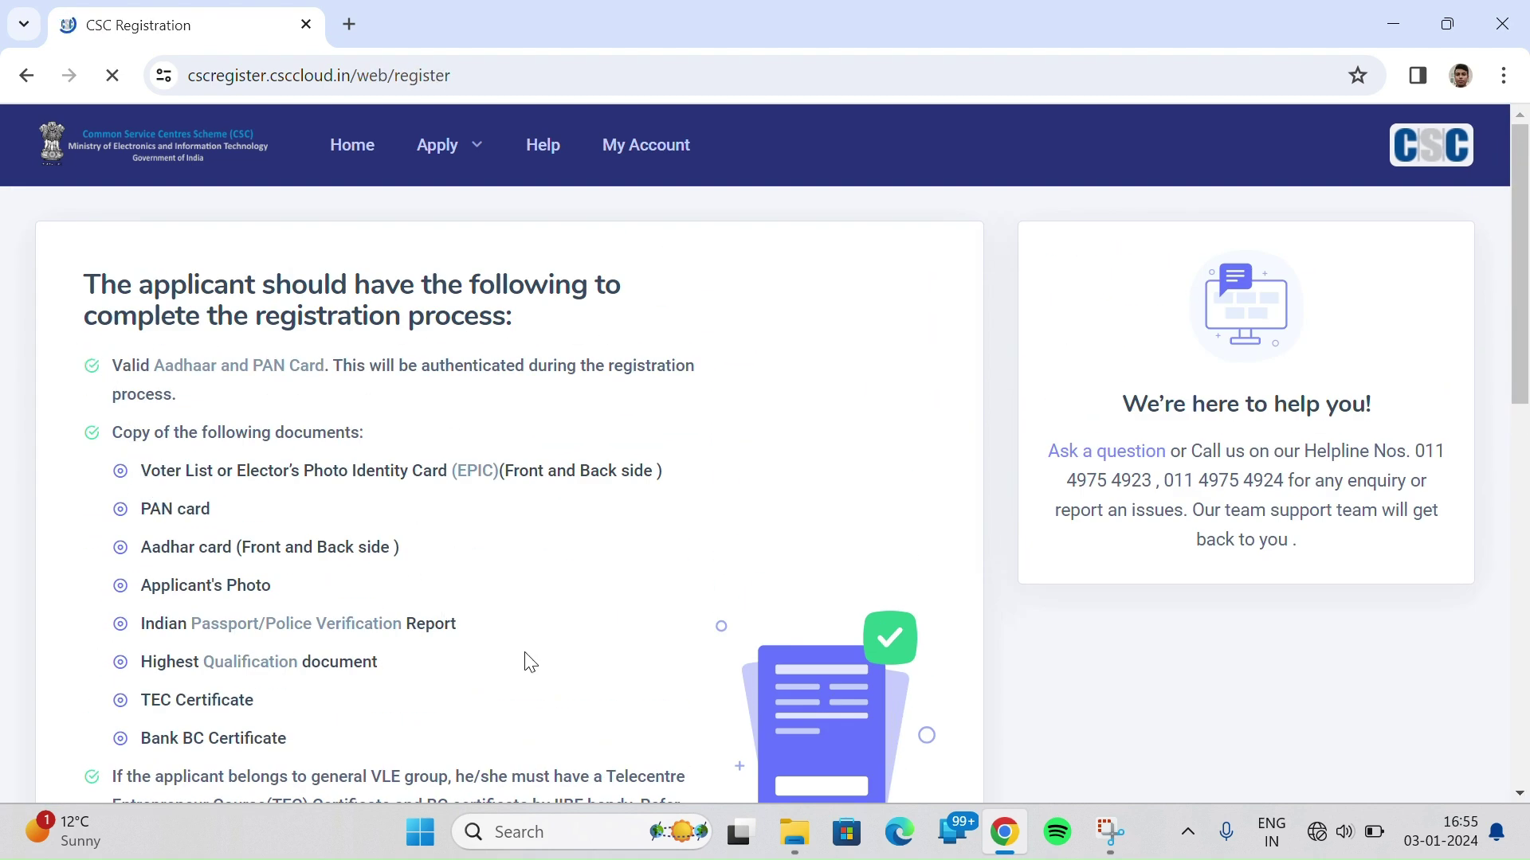
scroll(390, 437, down, 3)
scroll(295, 418, up, 1)
scroll(295, 418, up, 2)
scroll(303, 701, down, 3)
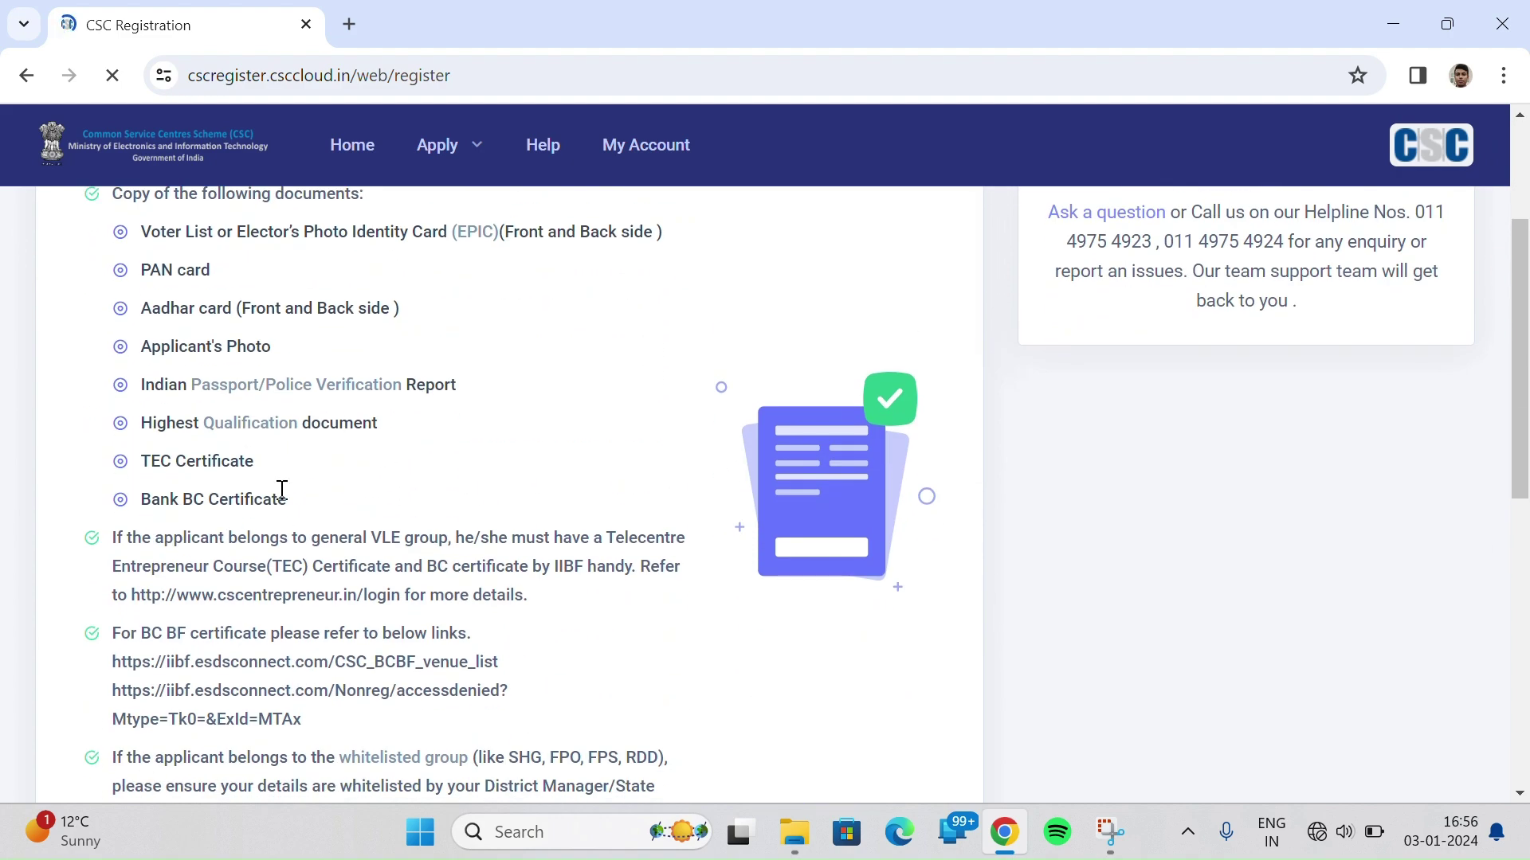
scroll(351, 571, down, 3)
scroll(342, 557, down, 4)
scroll(330, 505, up, 3)
scroll(328, 505, down, 4)
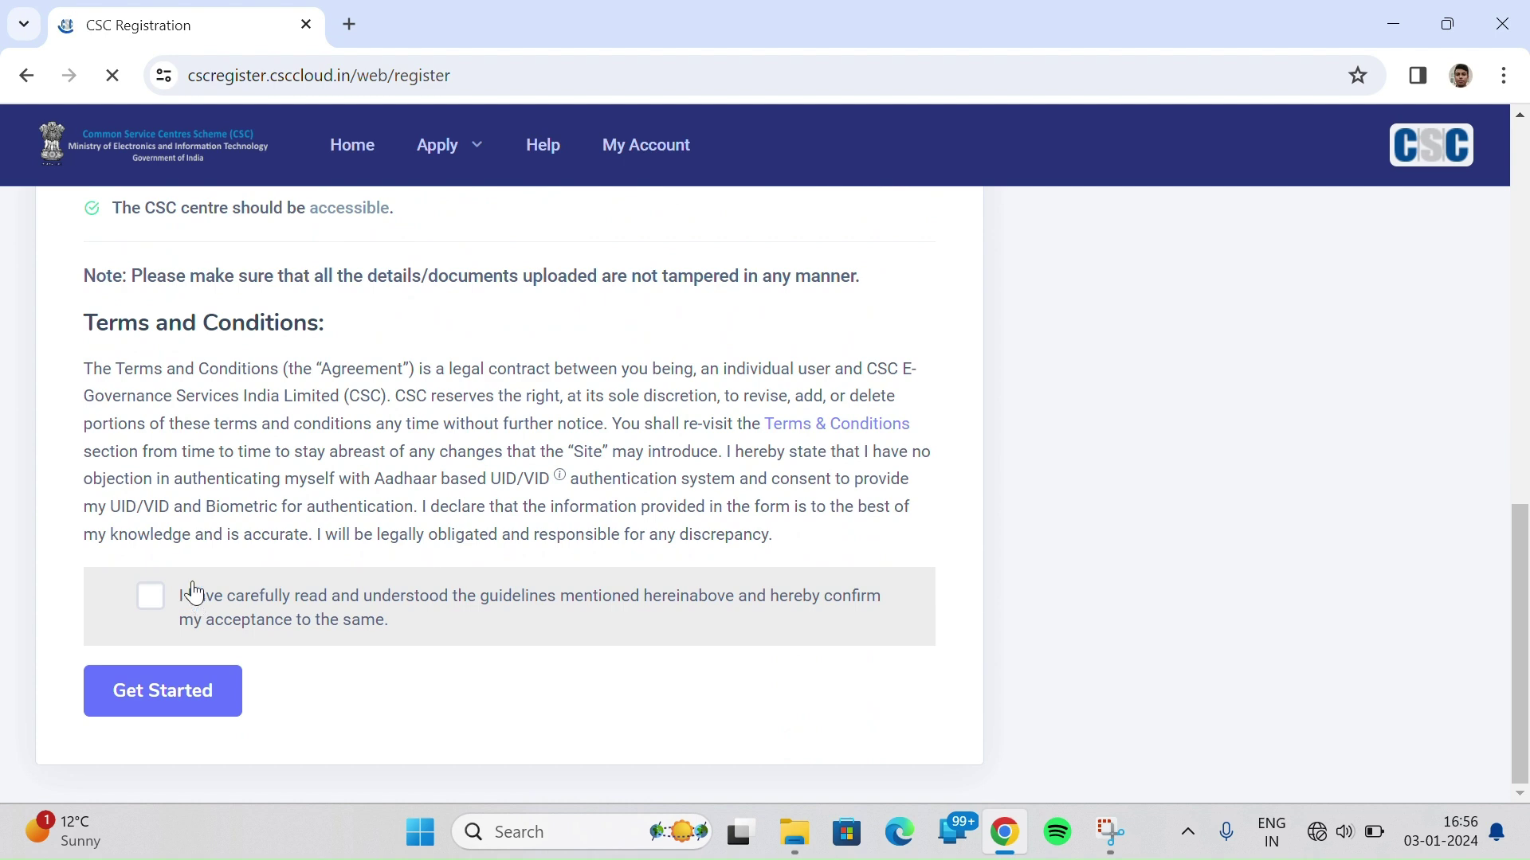
Step: Accept the registration guidelines and proceed to the VLE Registration form
click(150, 596)
click(180, 690)
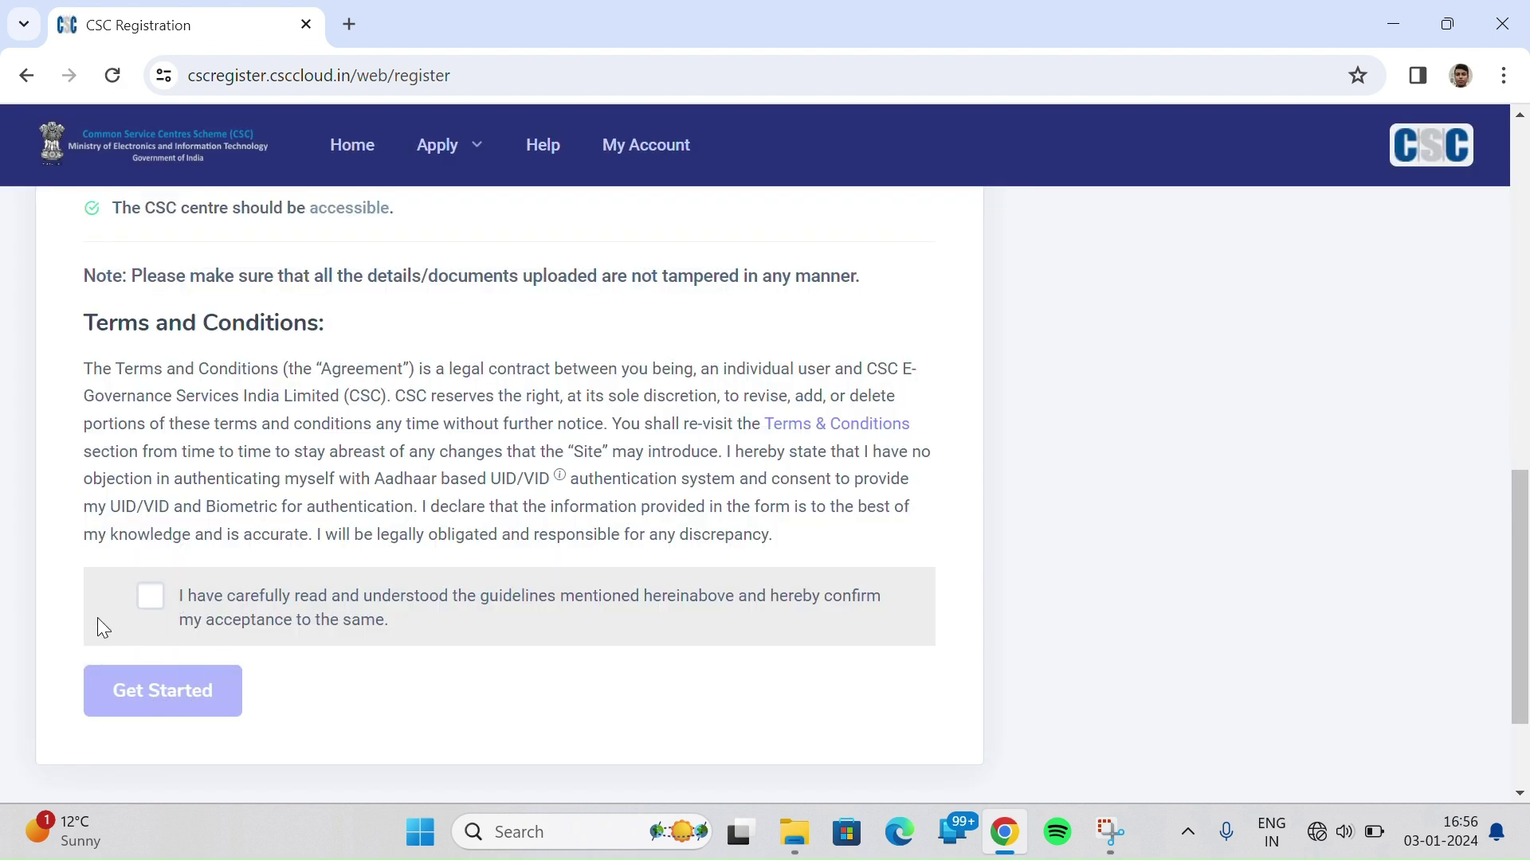
click(140, 599)
click(151, 680)
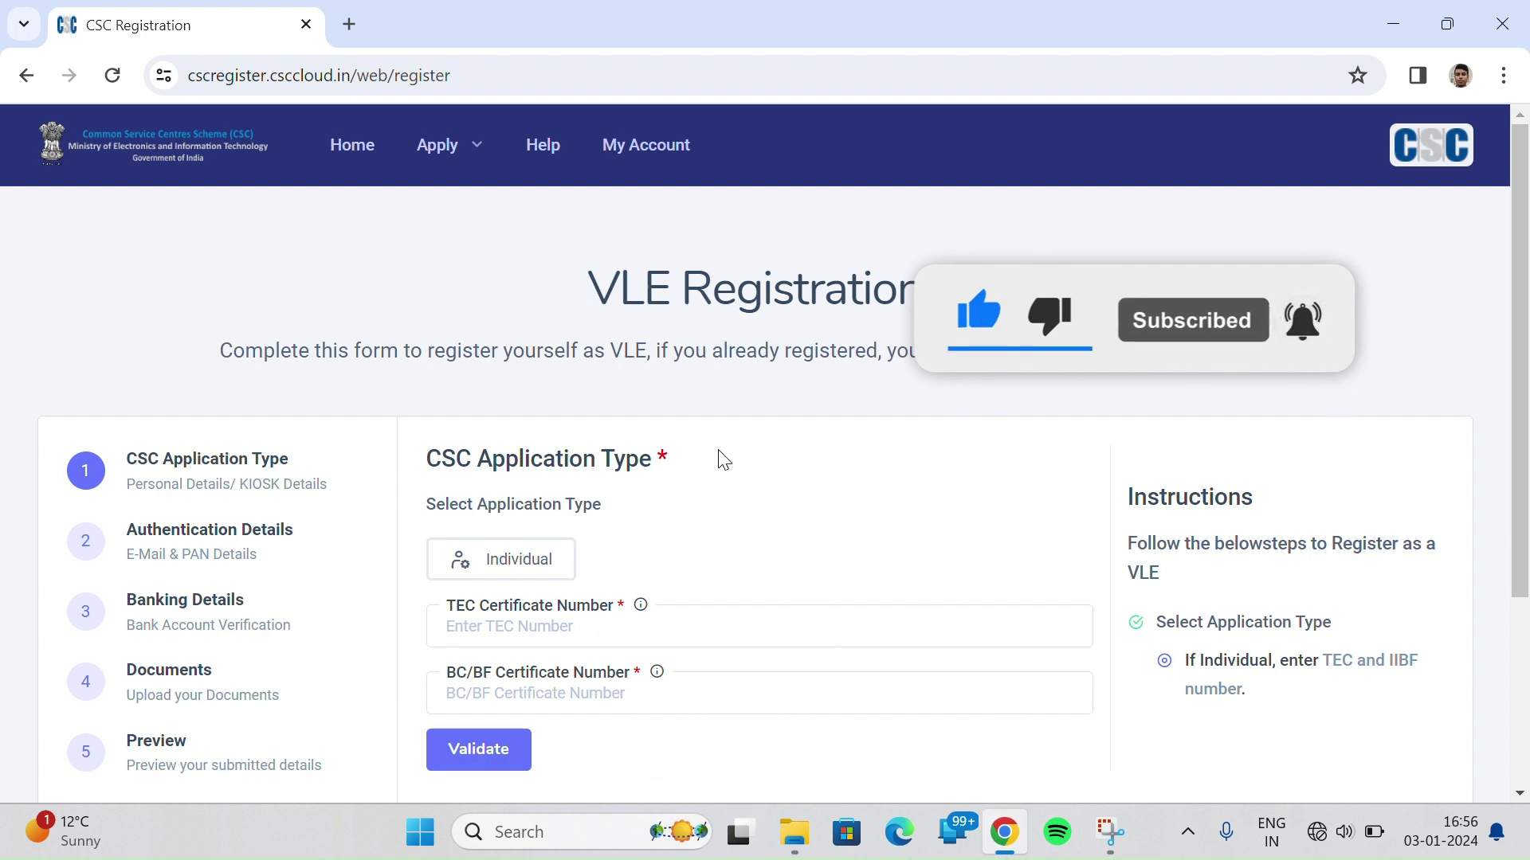
Step: Load the Google home page in place of the VLE Registration form
click(441, 78)
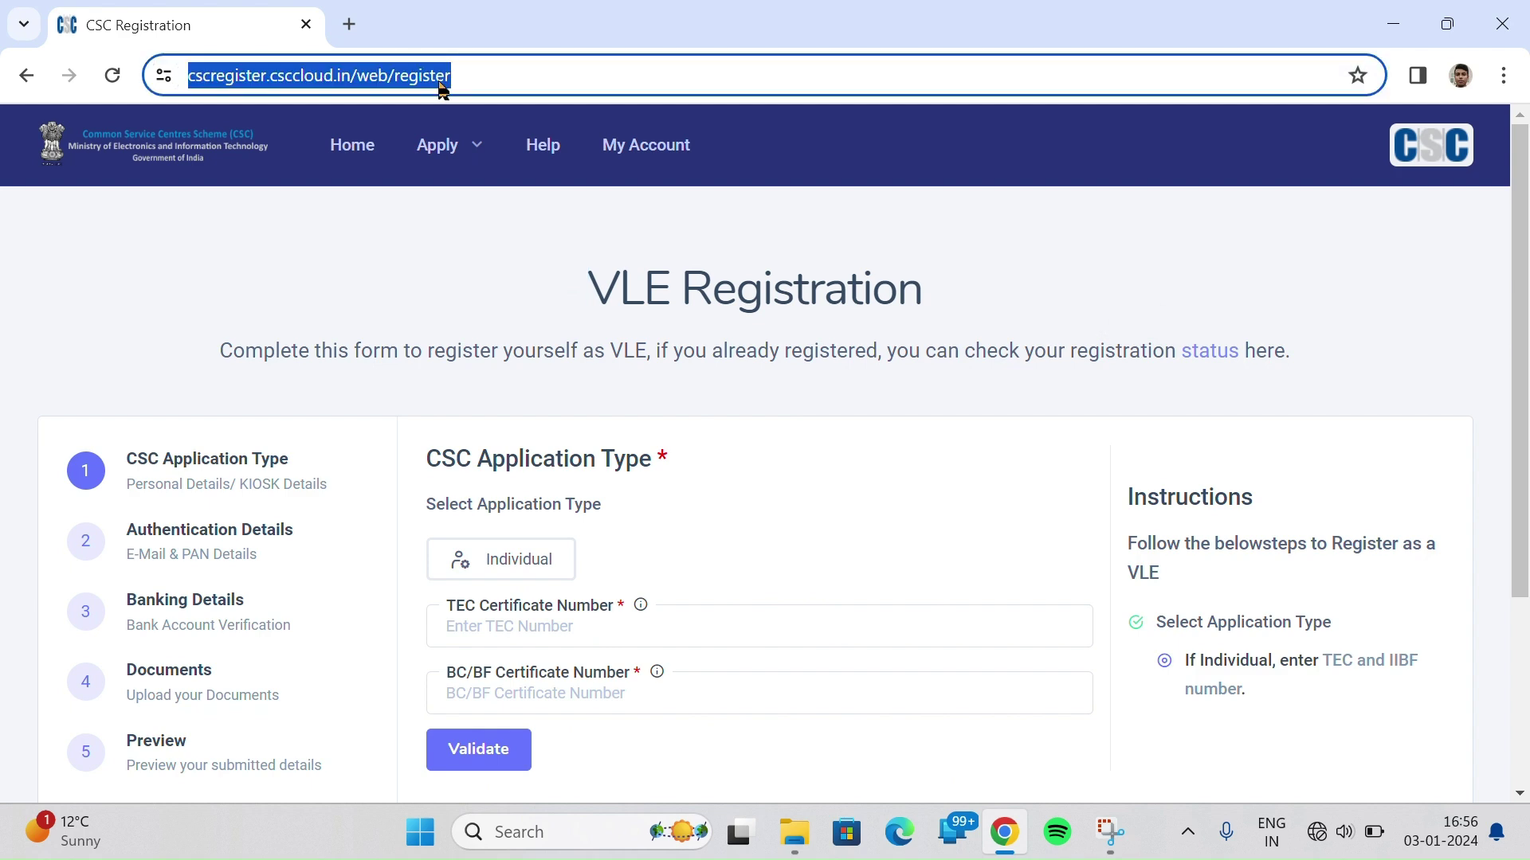
text(BIS)
key(BackSpace)
key(BackSpace)
key(BackSpace)
text(G)
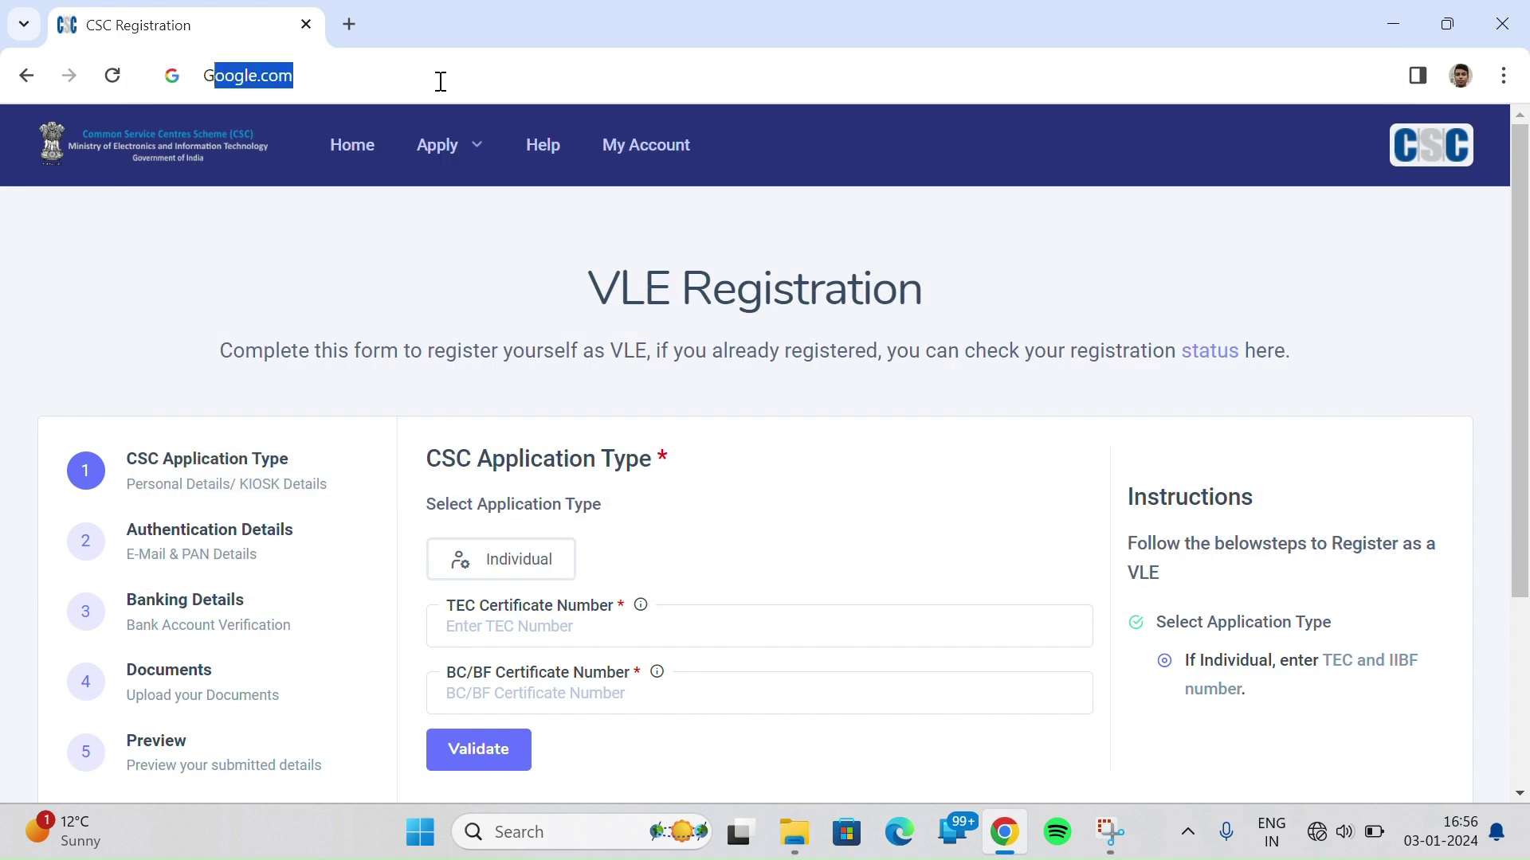
text(OOG)
key(Return)
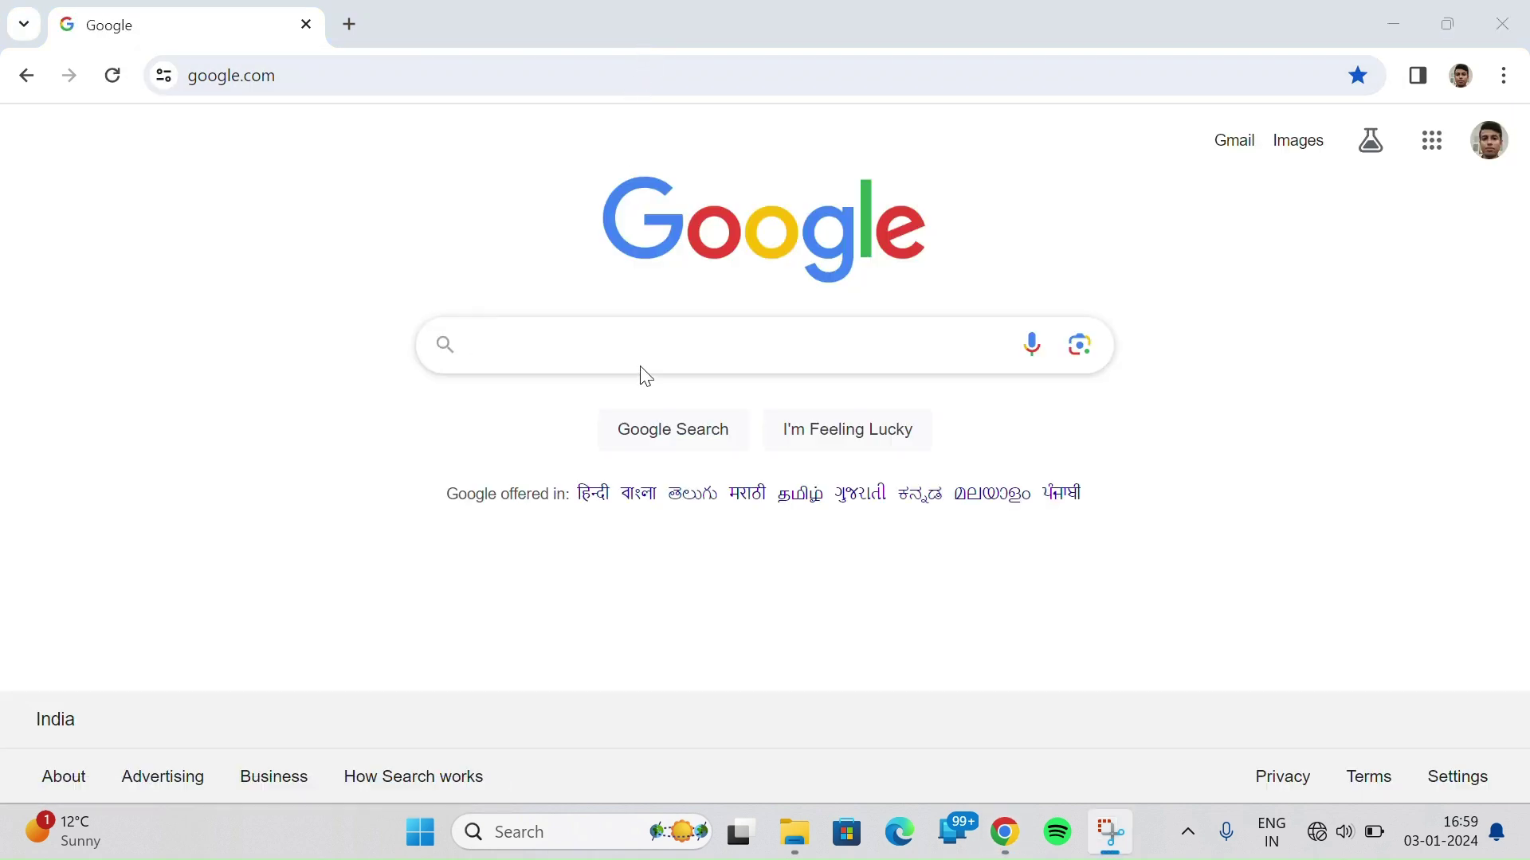
Step: Search Google for "IIBF", open the Indian Institute of Banking & Finance website and dismiss its notice popup
click(643, 354)
text(IIBF)
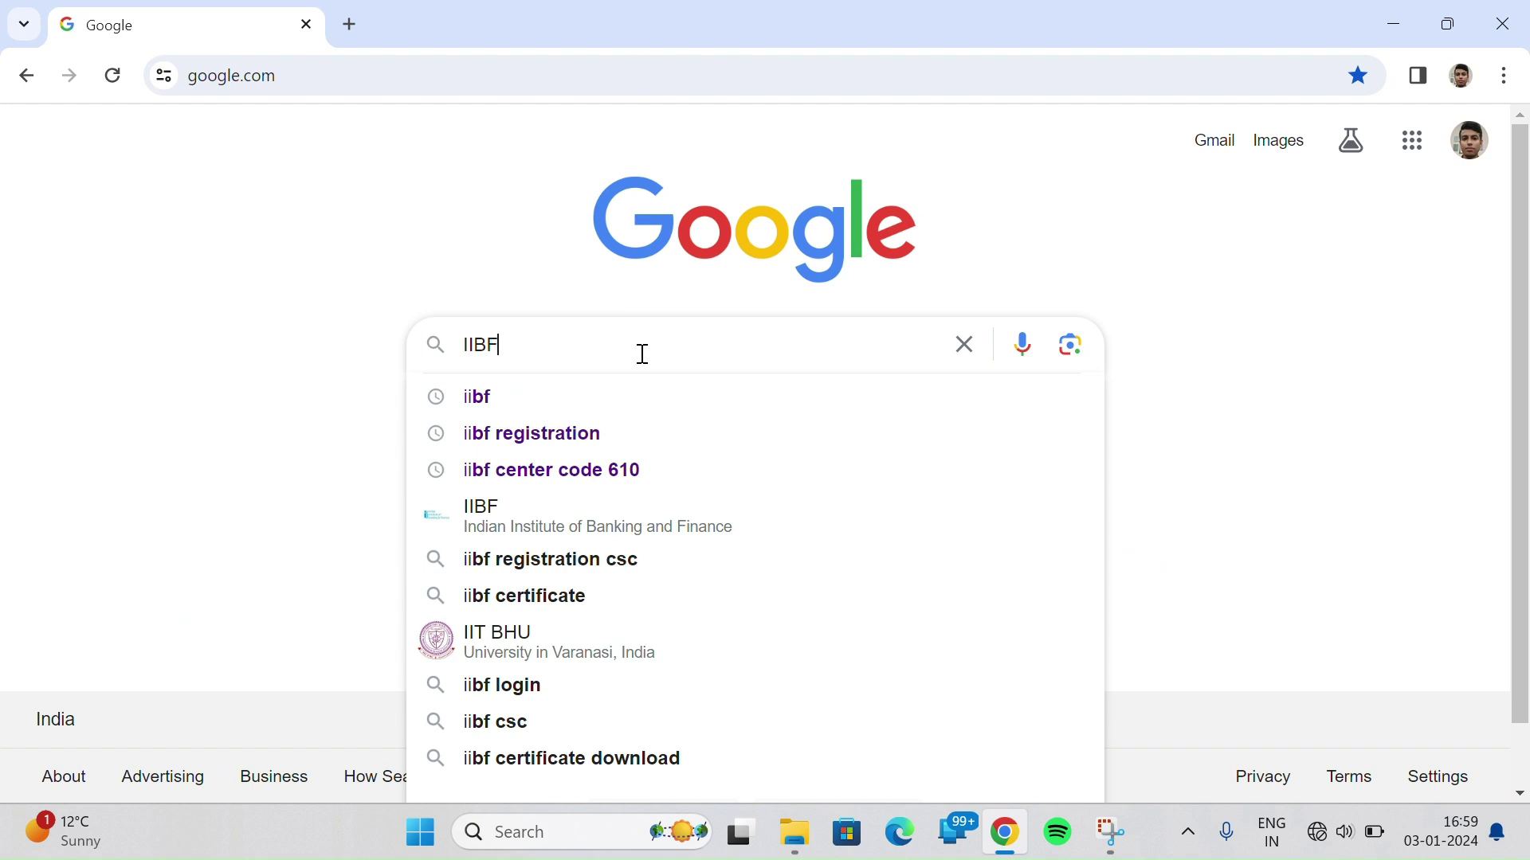
key(Return)
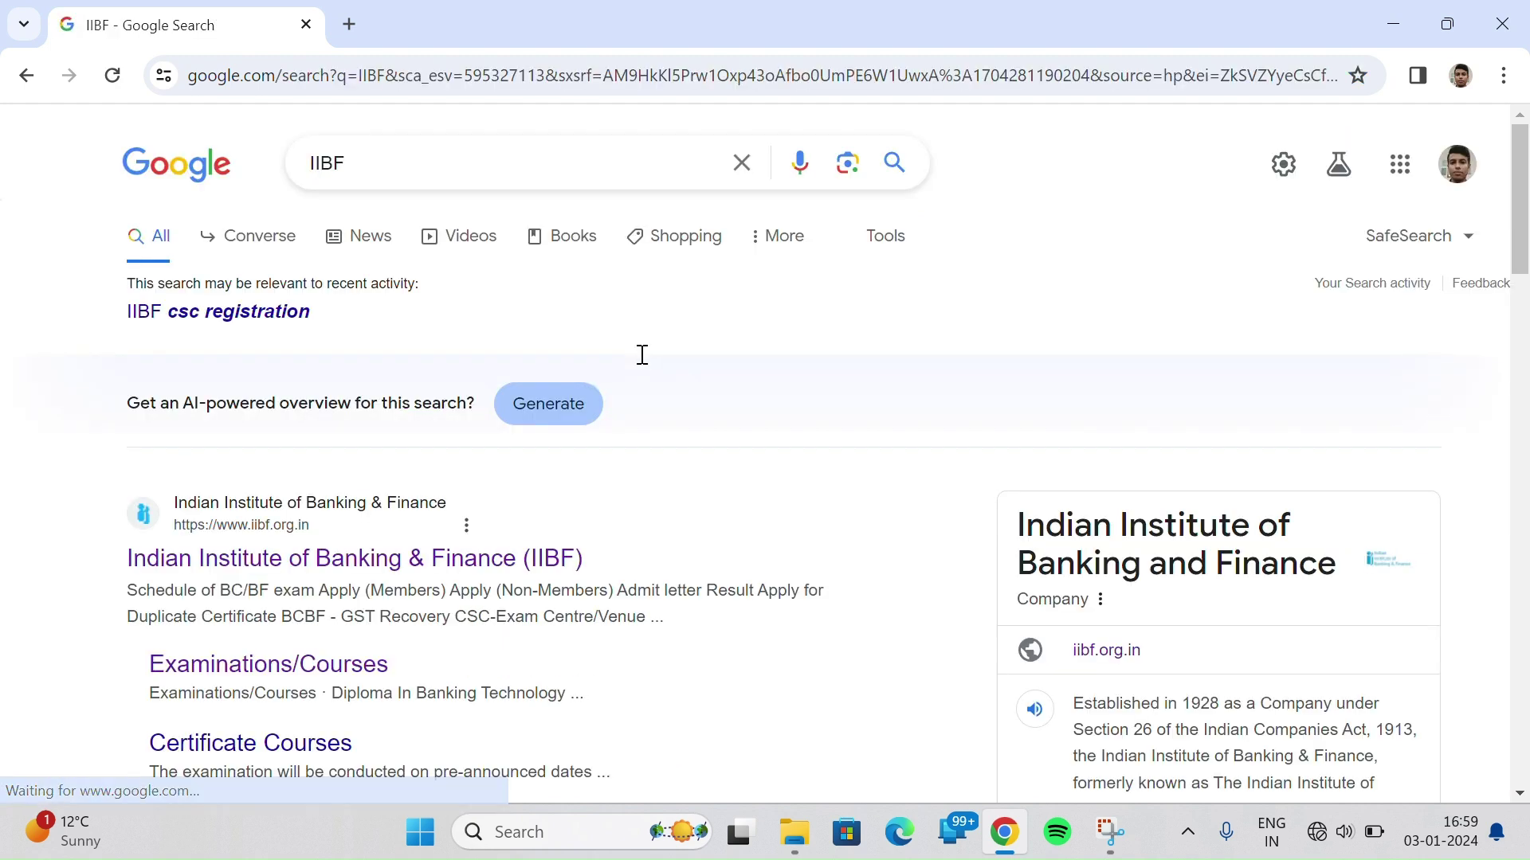
click(267, 563)
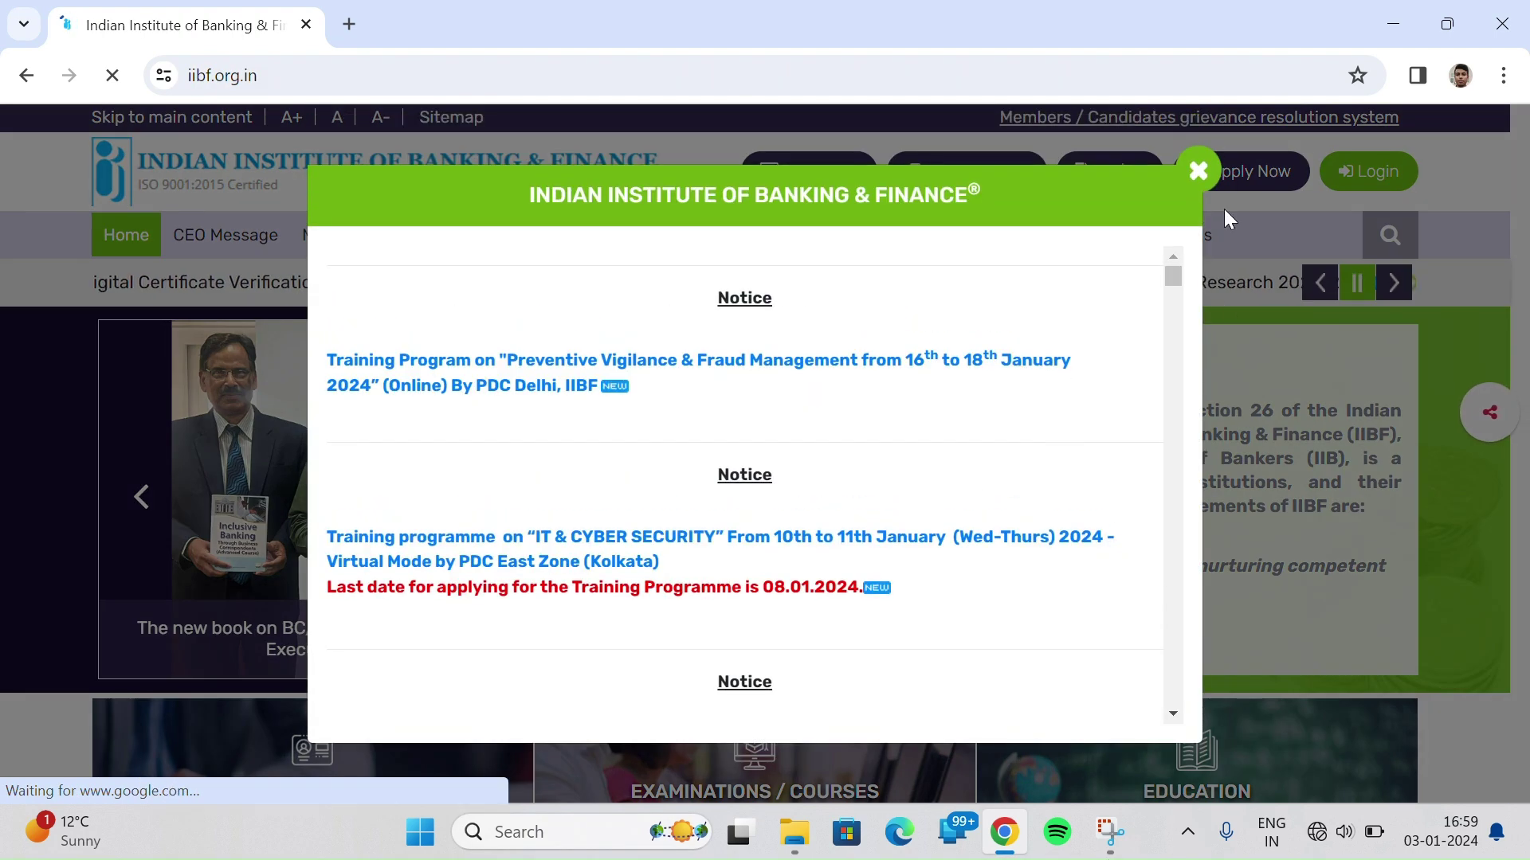
click(1197, 169)
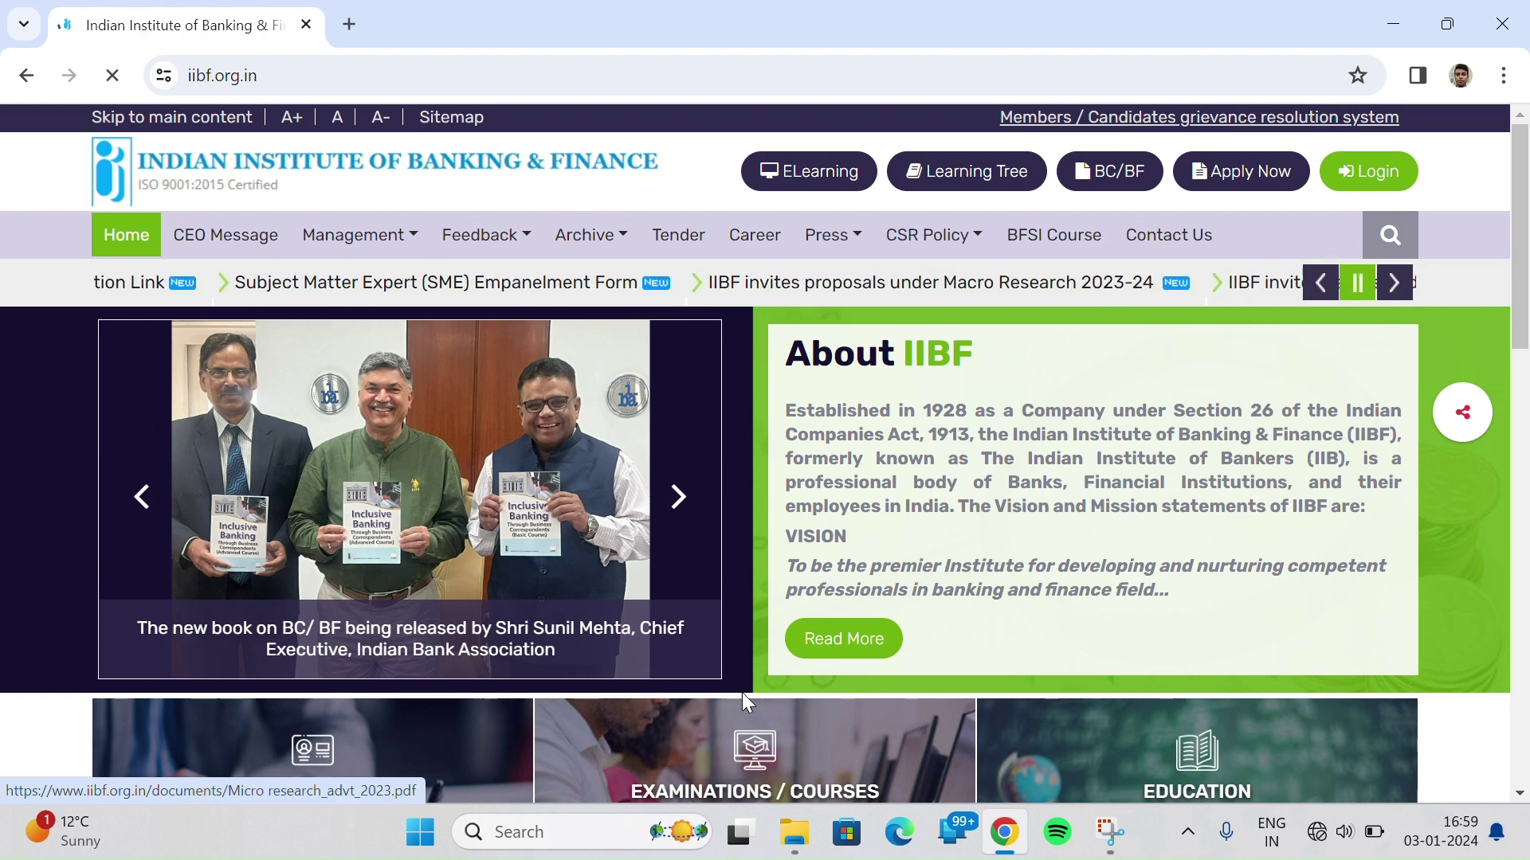
Step: View the Non-Members login page, return to the IIBF home page and dismiss the notice popup
click(1398, 182)
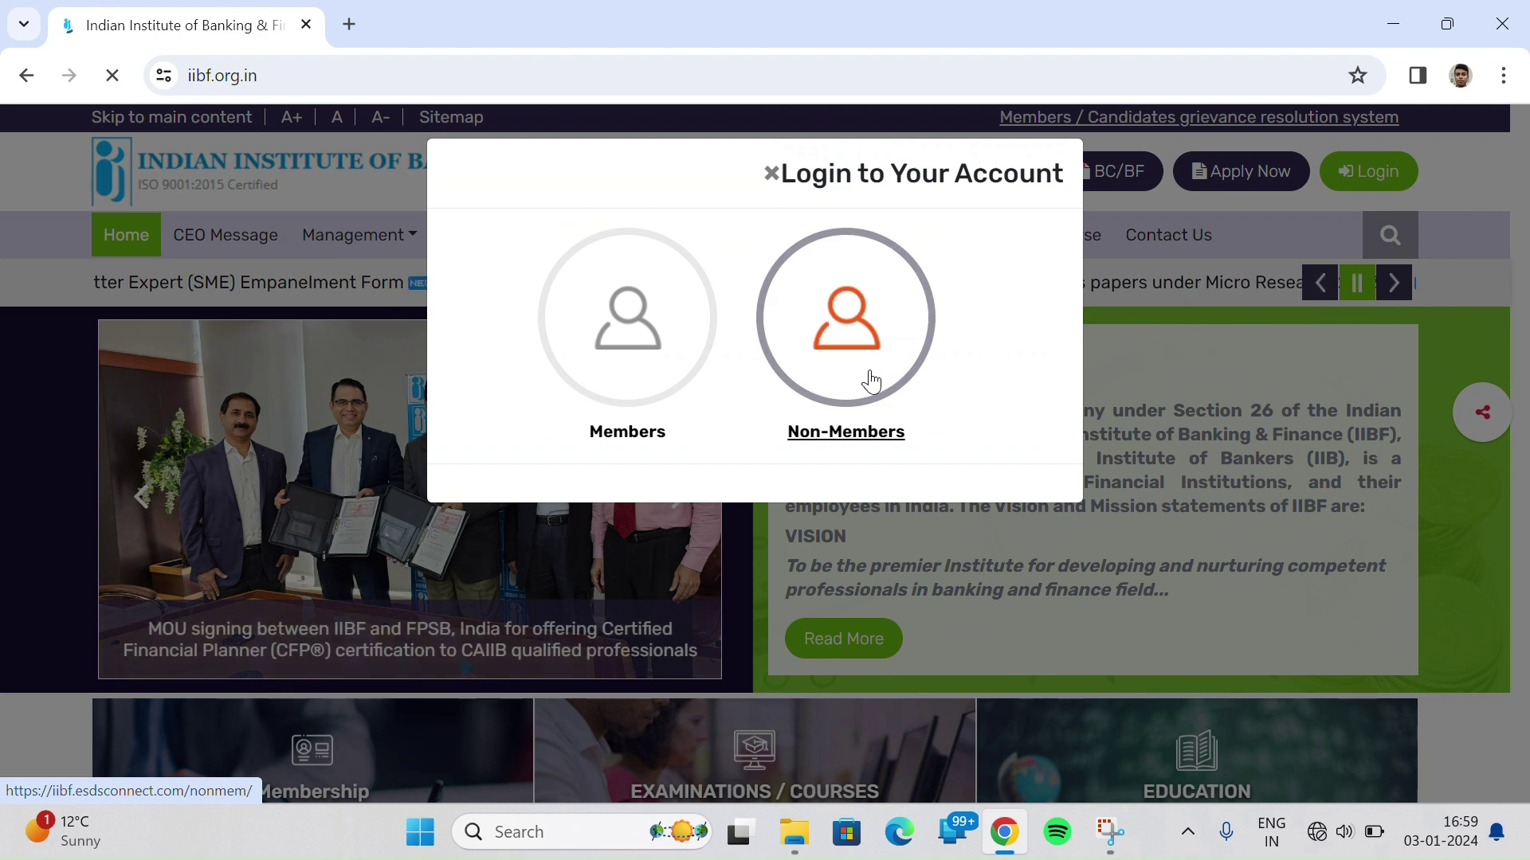
click(836, 358)
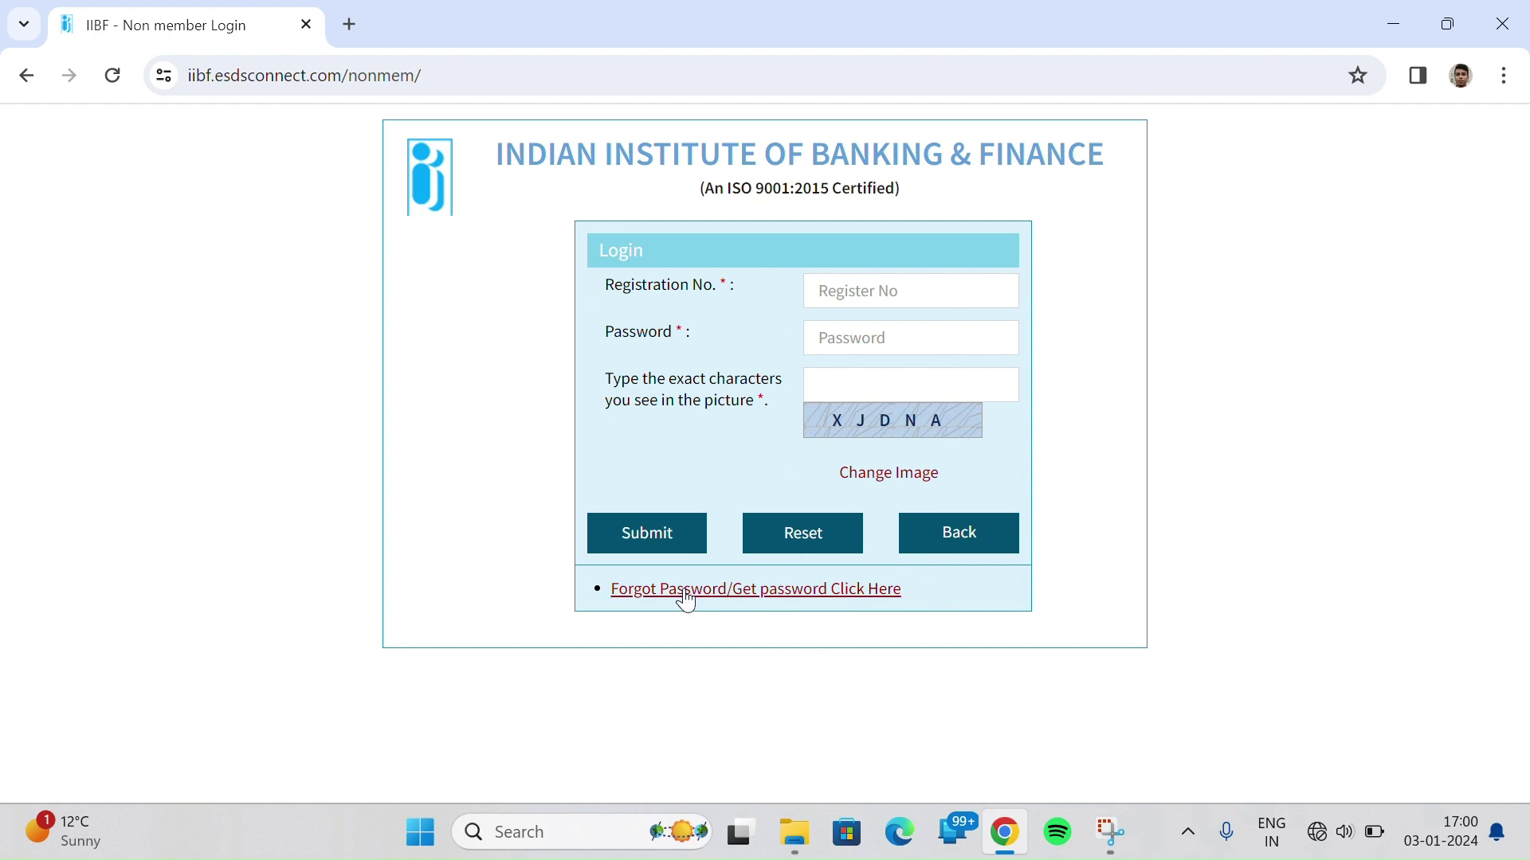
click(26, 77)
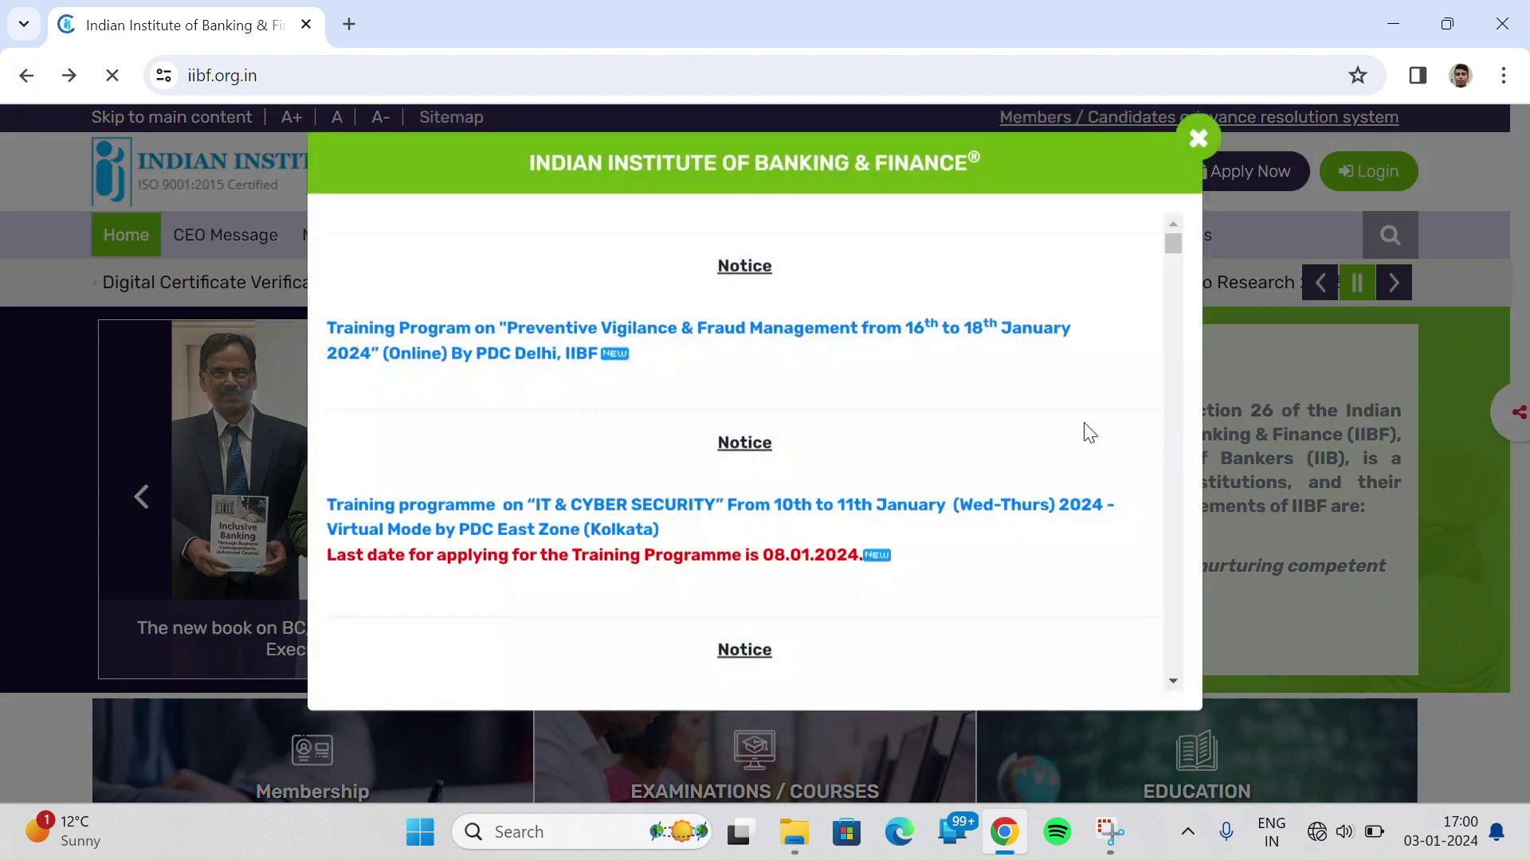
click(1197, 166)
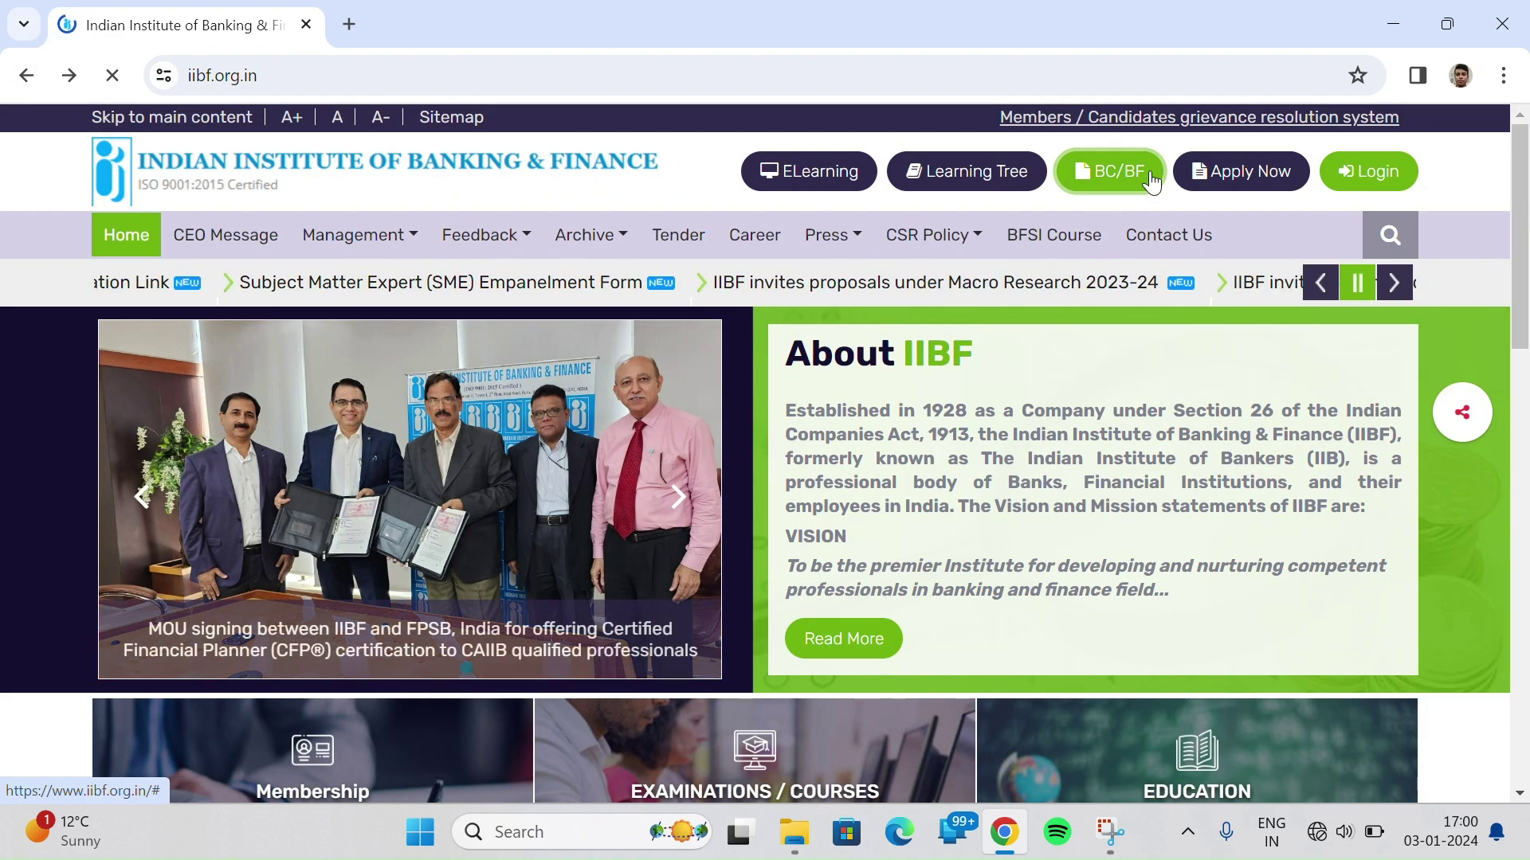
Step: Choose the BC/BF application for non-members and open the registration form for unregistered candidates
click(1150, 181)
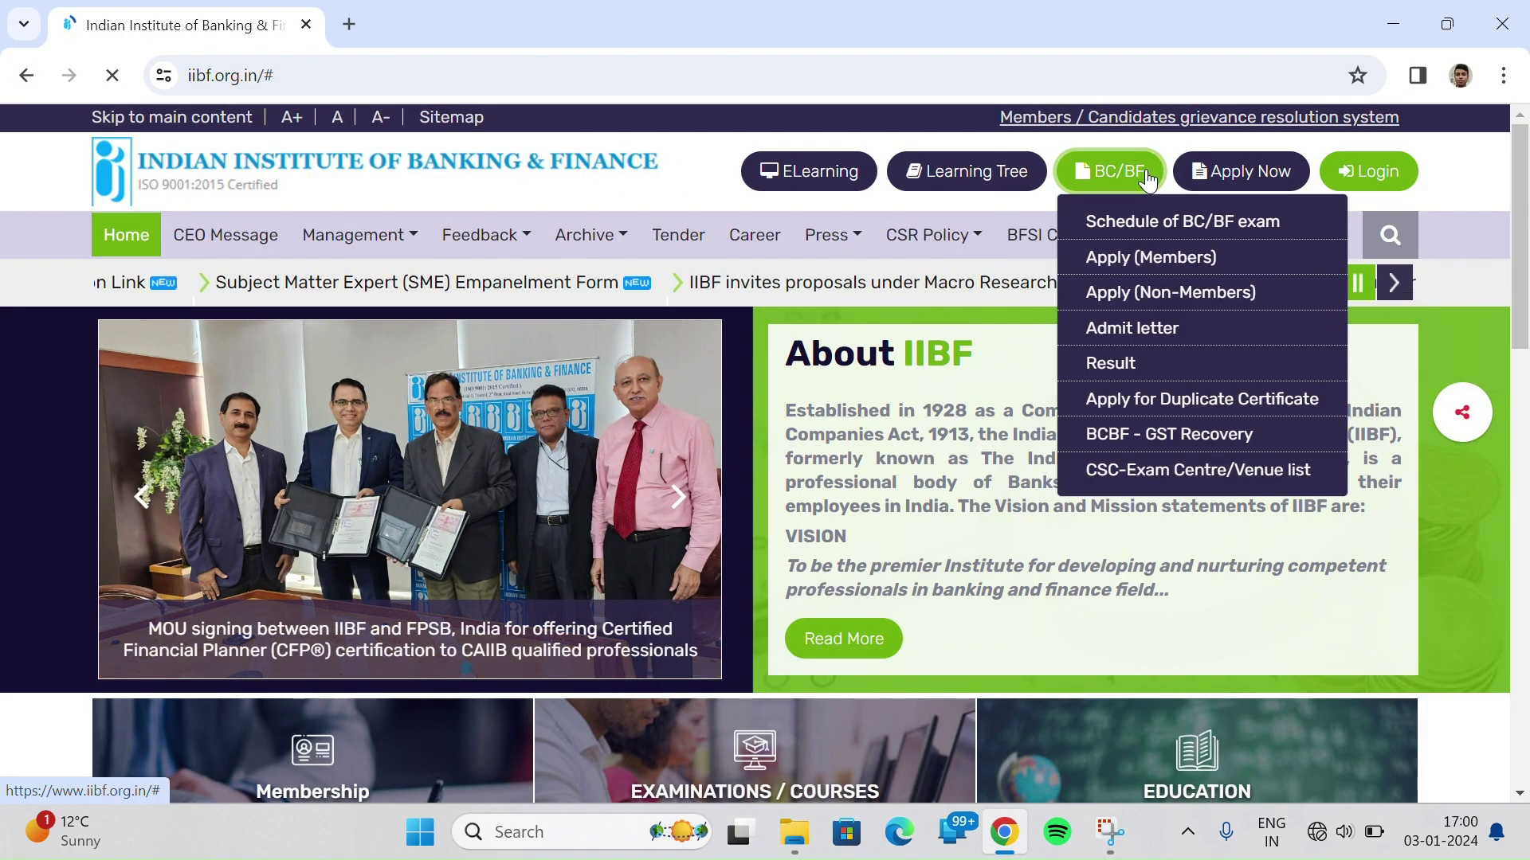
click(1199, 303)
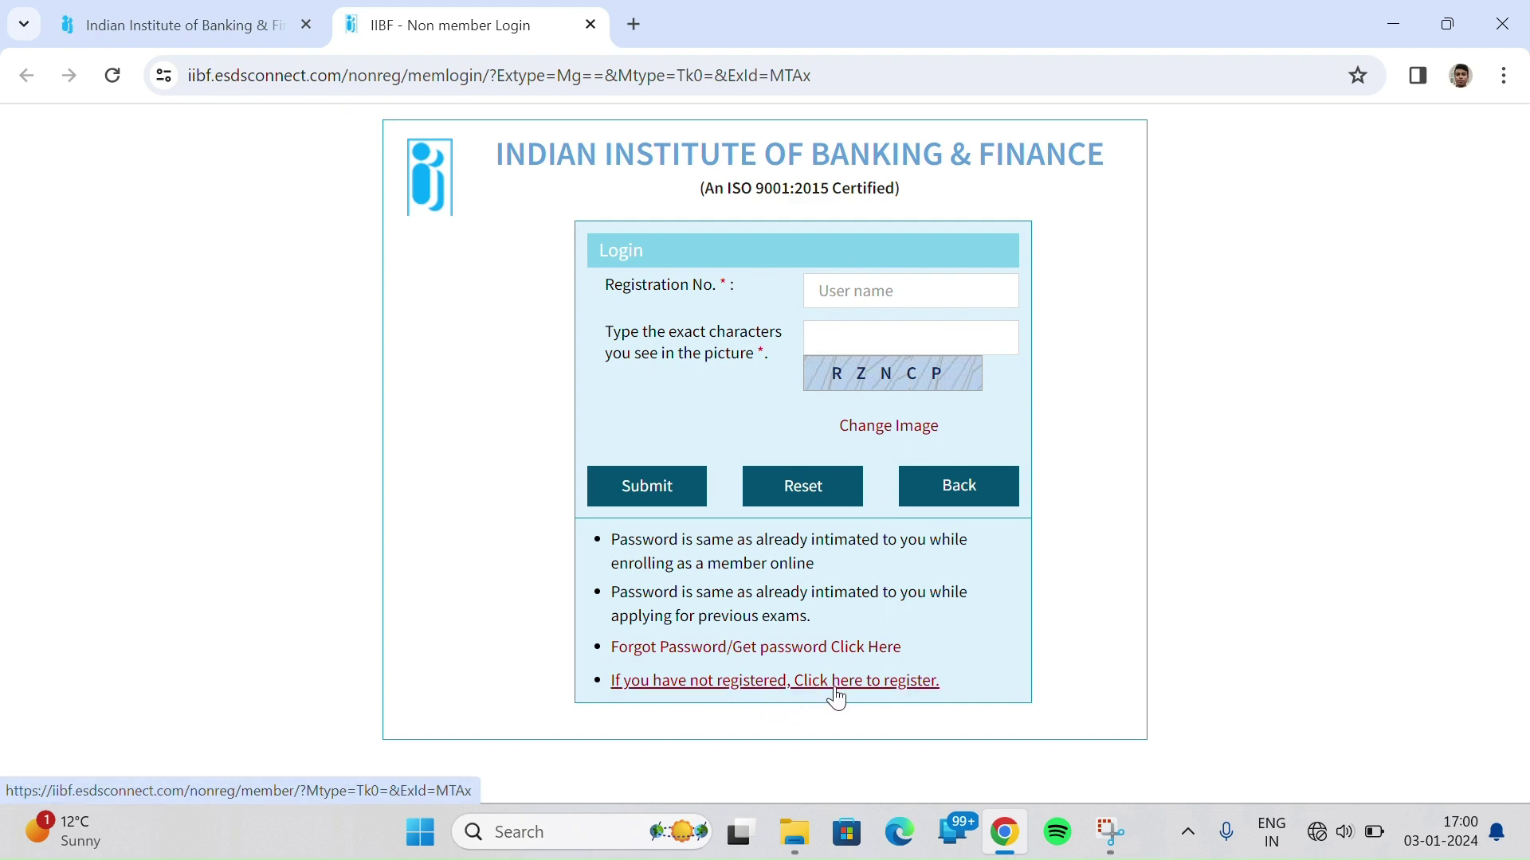
click(918, 680)
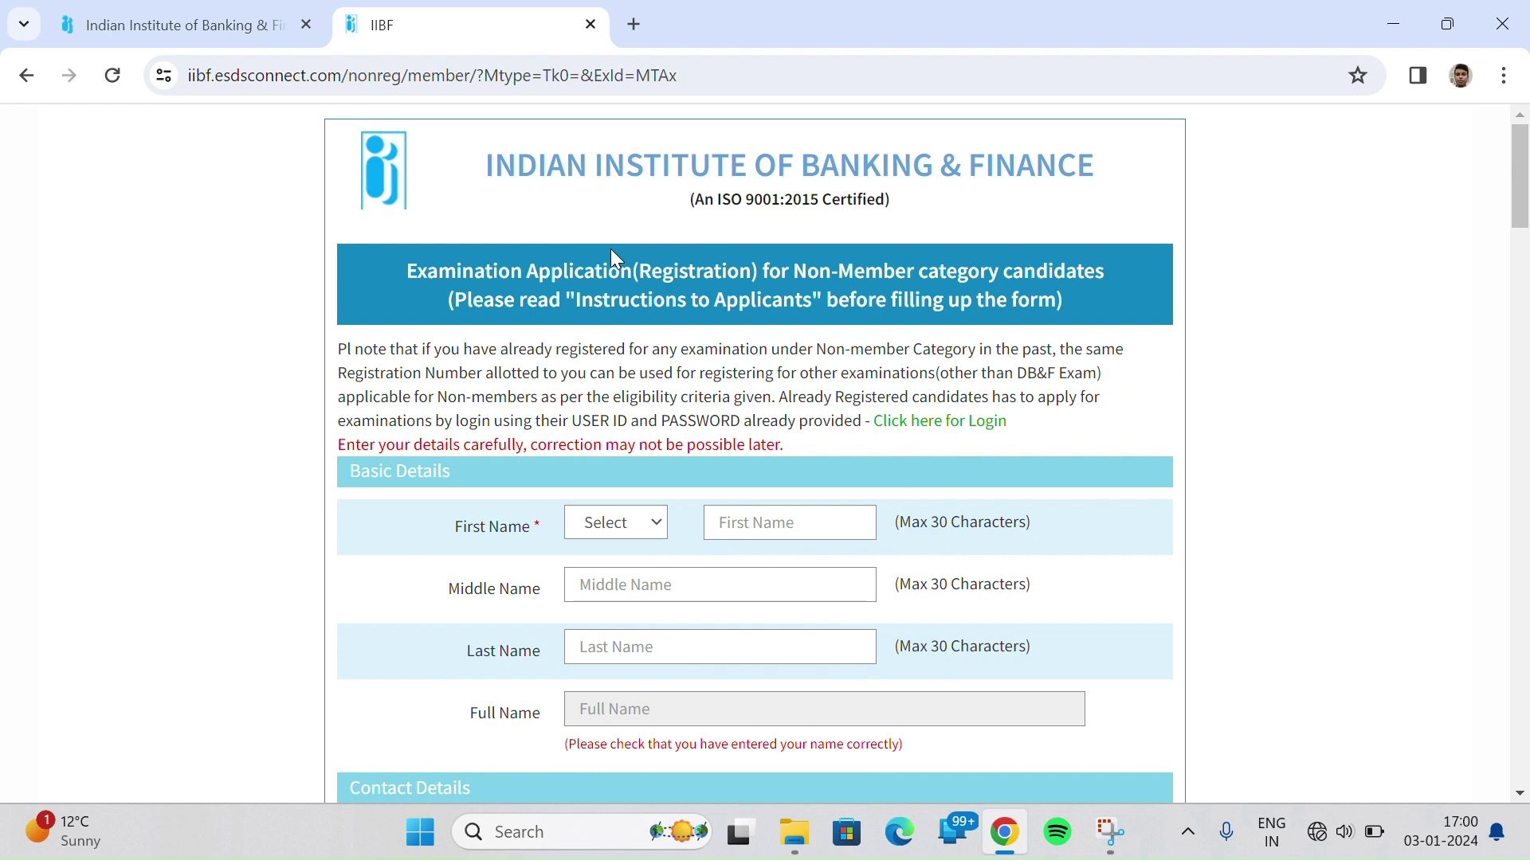
Step: Examine the non-member registration form's personal and contact fields, photo, signature and ID proof uploads, and image requirements
scroll(611, 256, down, 5)
scroll(778, 355, down, 3)
scroll(791, 355, up, 3)
scroll(793, 446, down, 10)
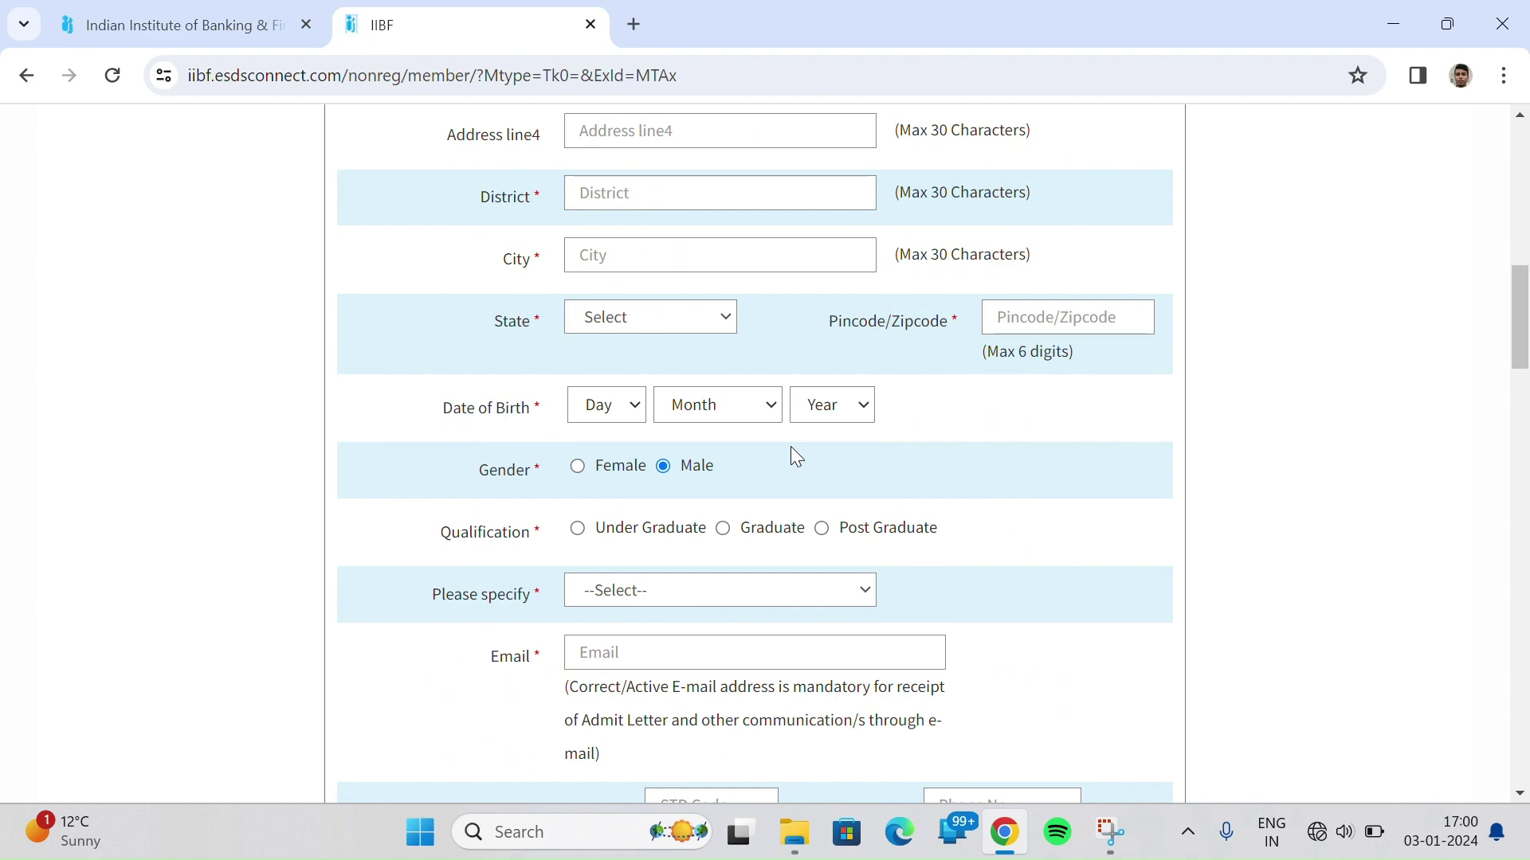
scroll(804, 351, up, 3)
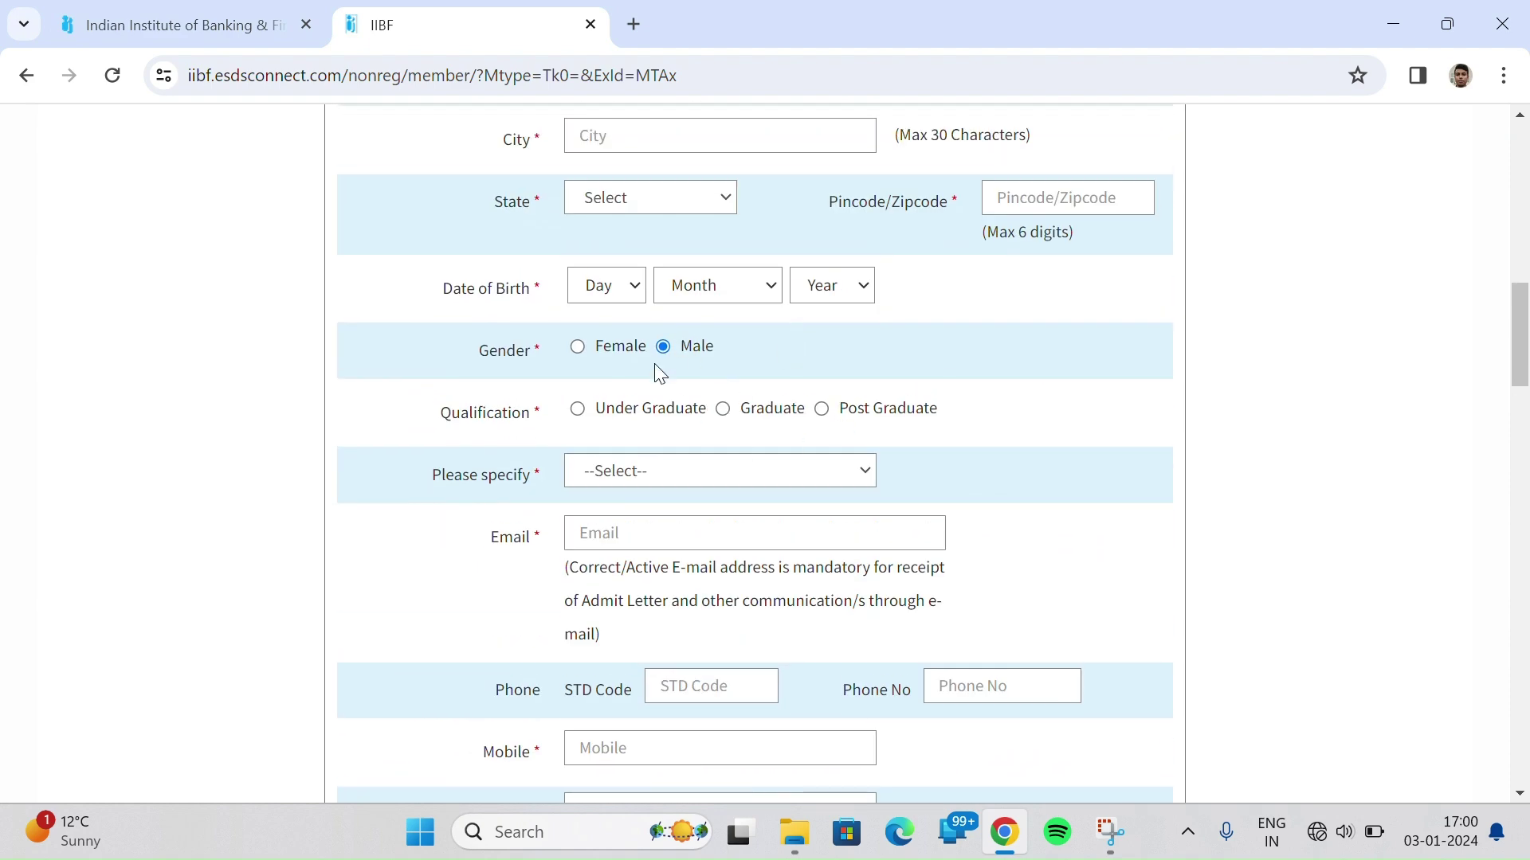
scroll(661, 368, up, 2)
scroll(697, 375, down, 10)
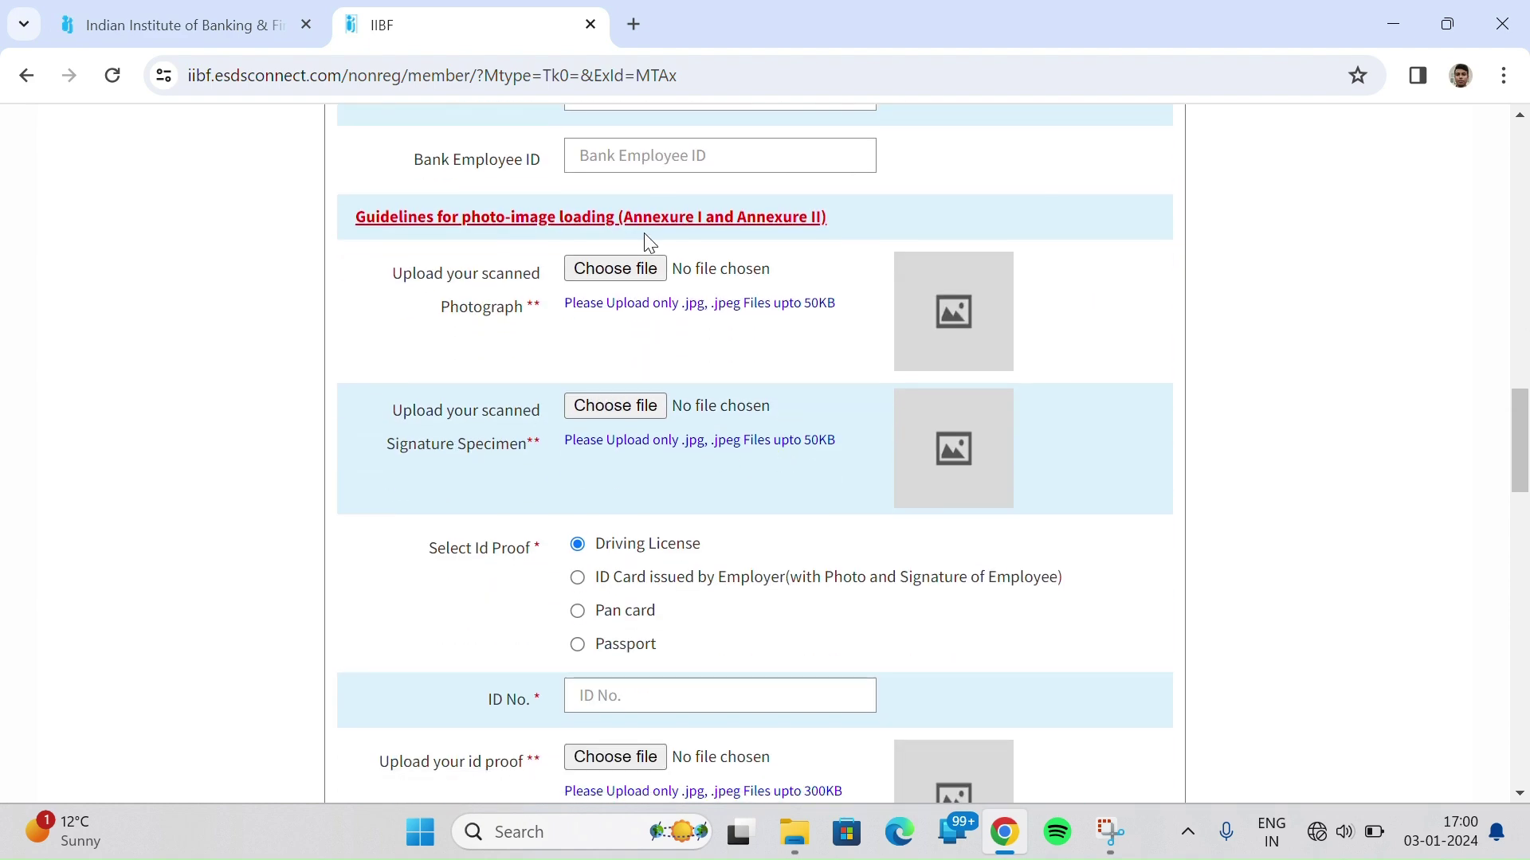
scroll(853, 451, down, 3)
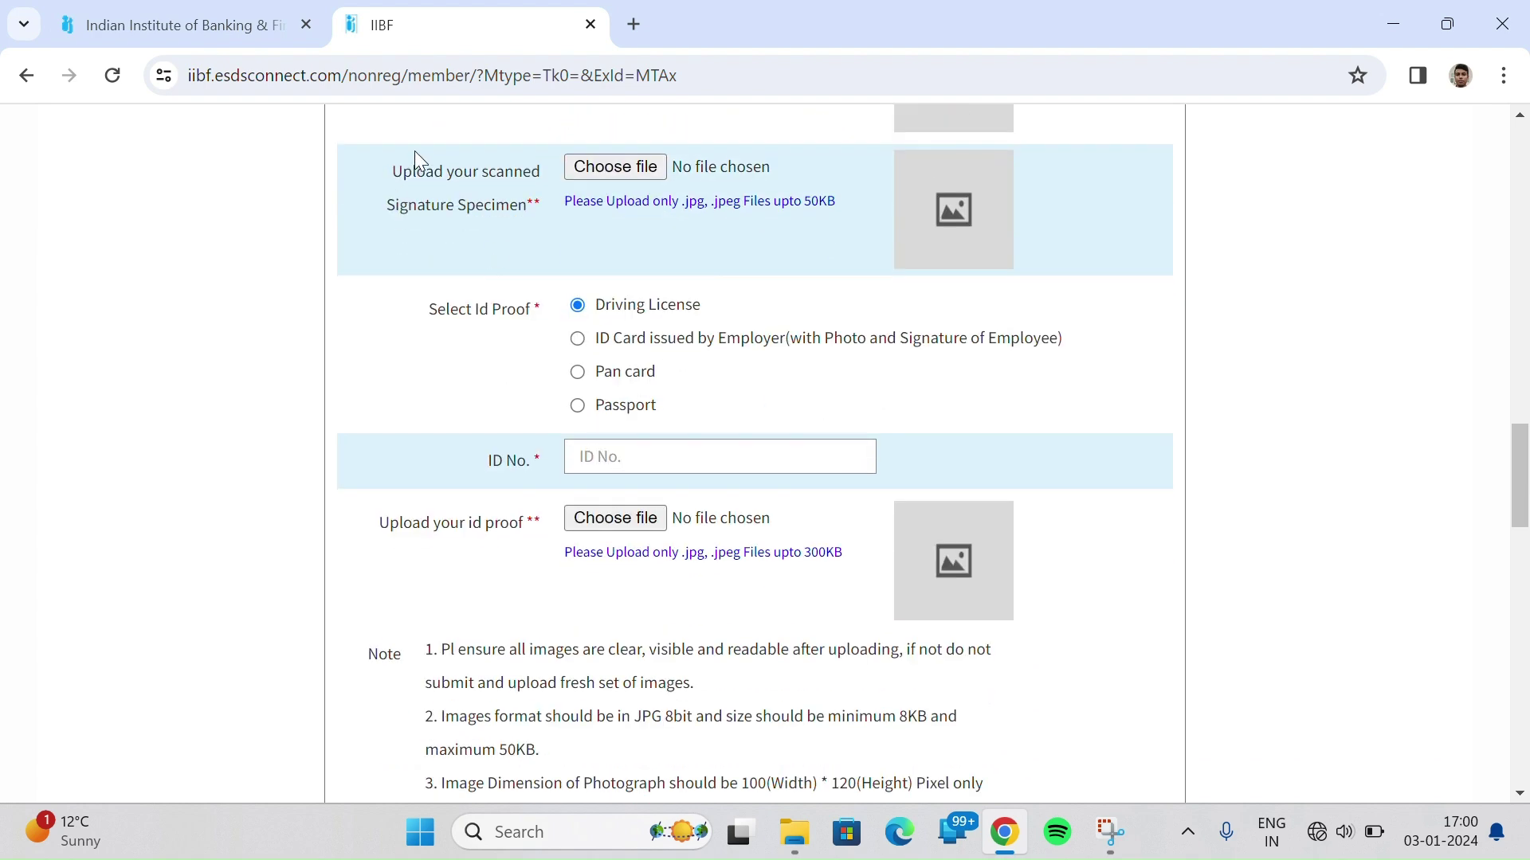
scroll(618, 434, down, 3)
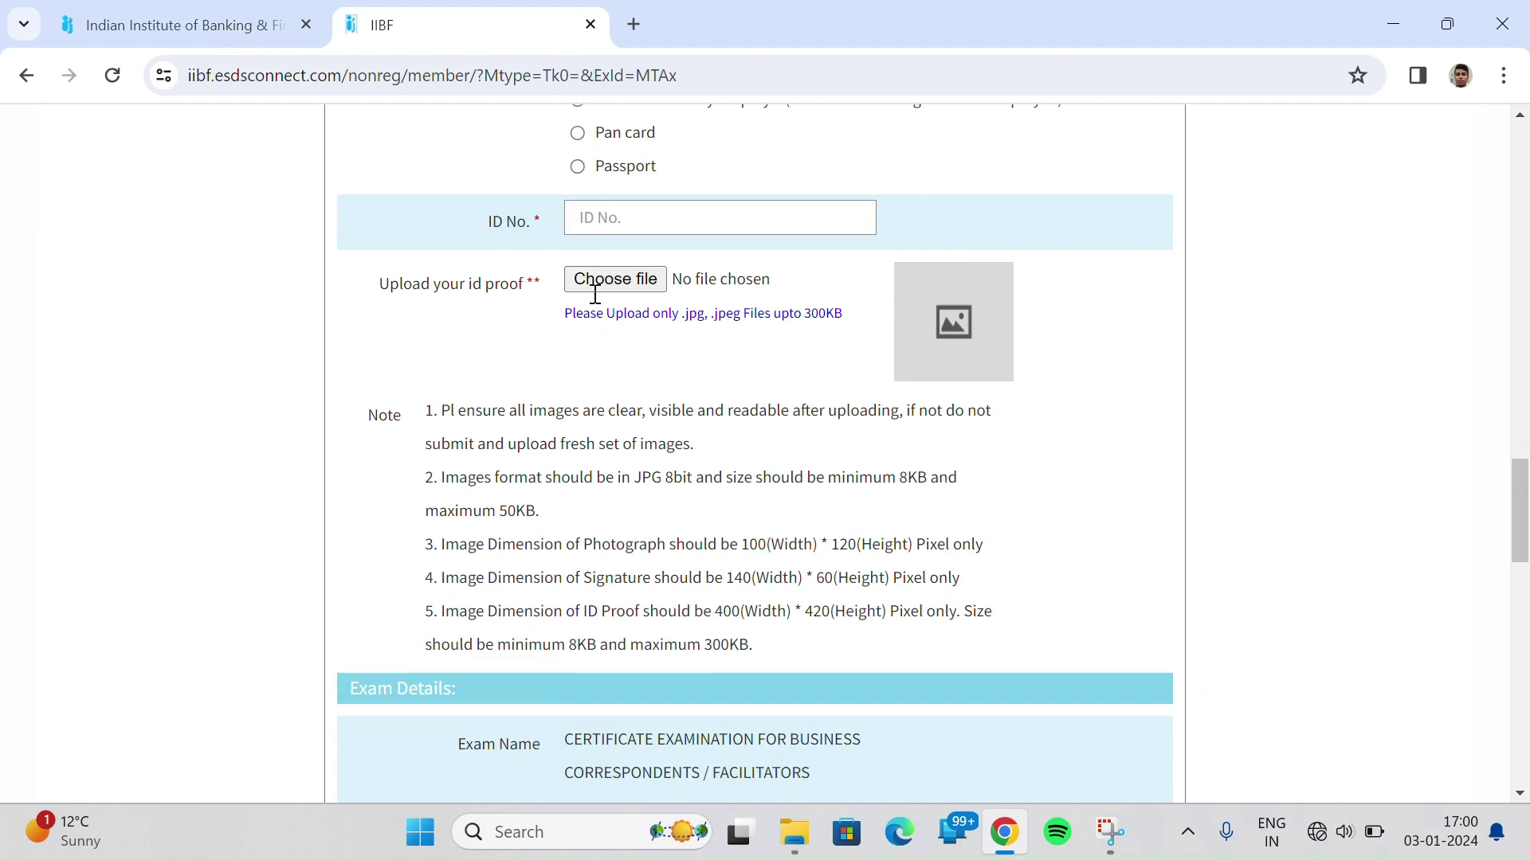
Step: Set the exam medium to English in the Exam Details section of the registration form
scroll(786, 359, down, 8)
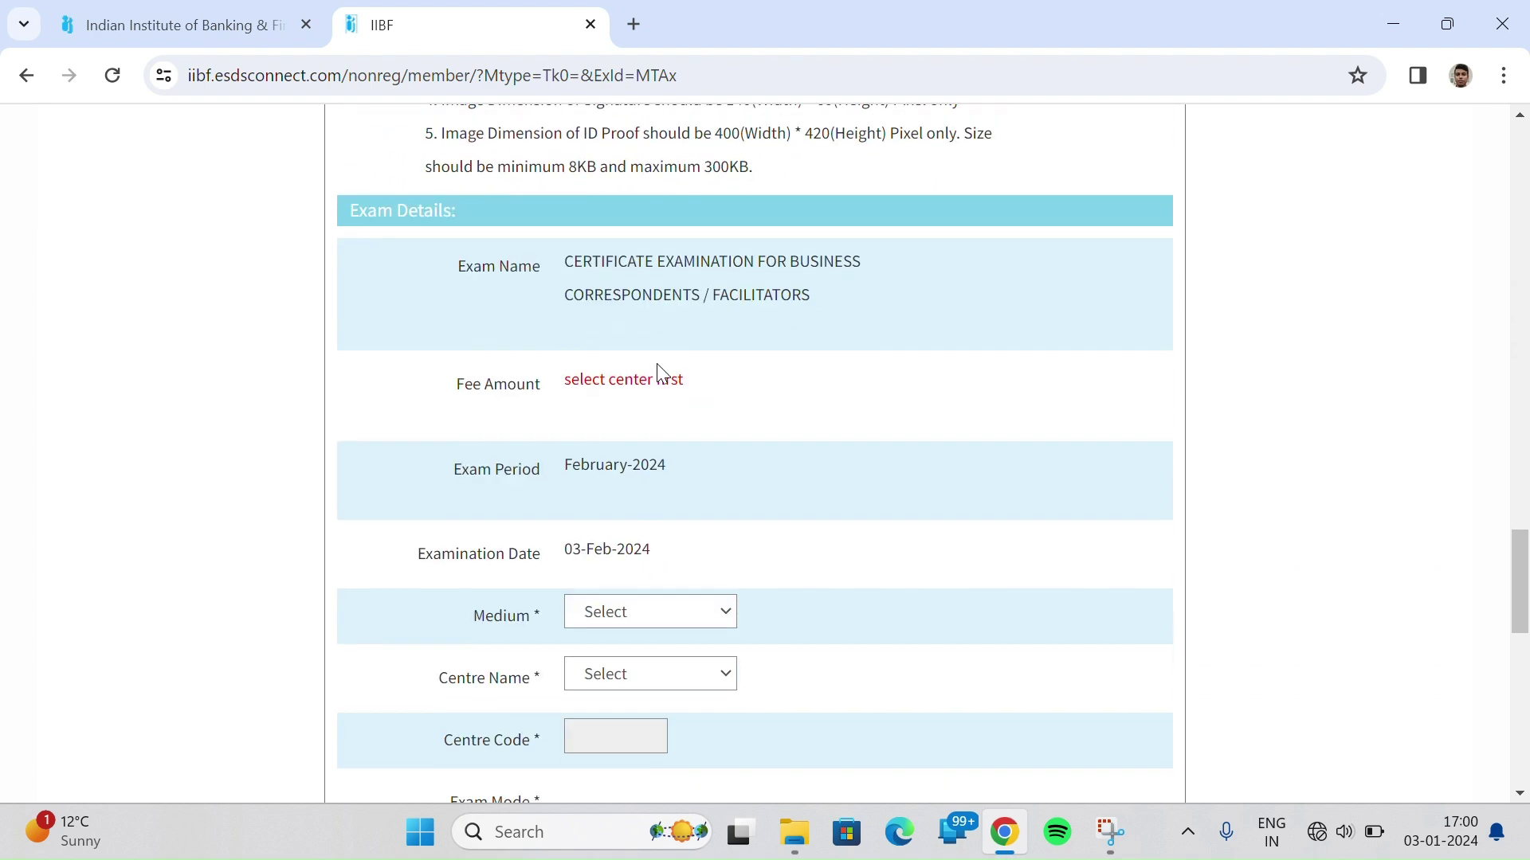
scroll(632, 209, up, 3)
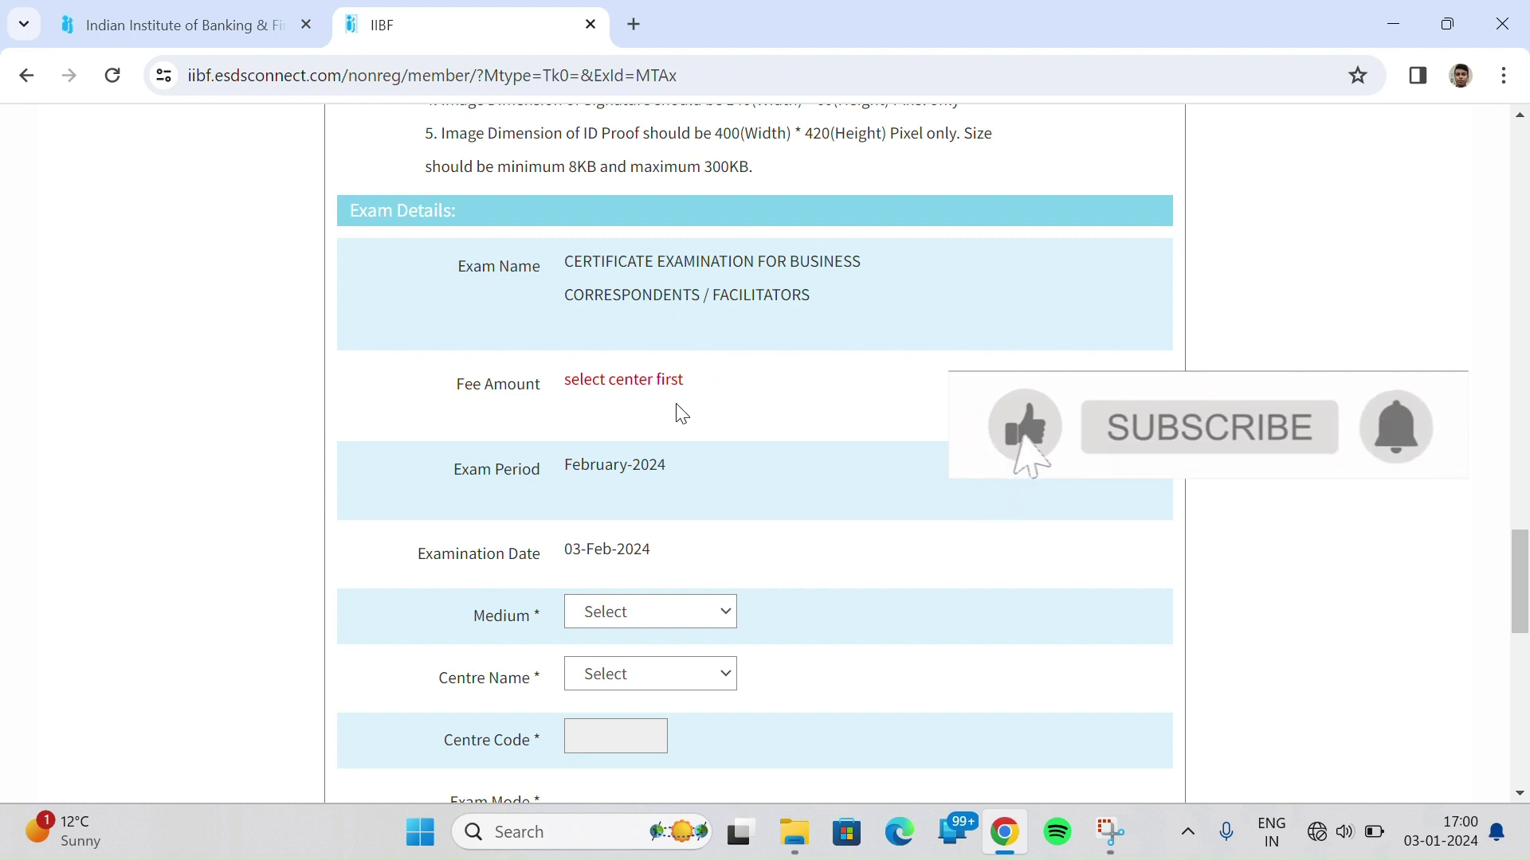
drag(565, 385, 649, 414)
click(686, 435)
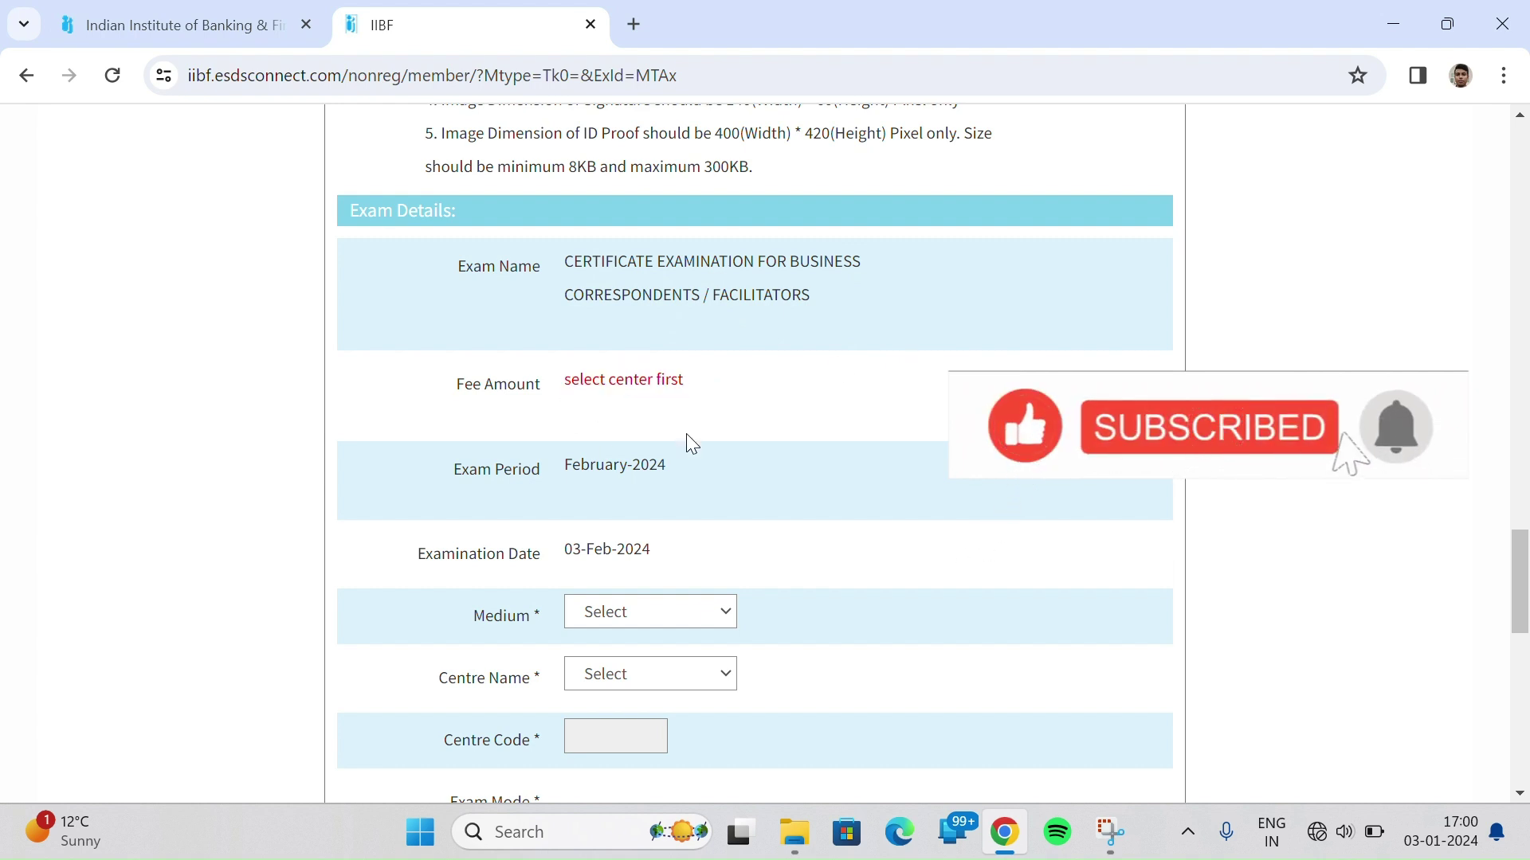
click(666, 616)
click(663, 560)
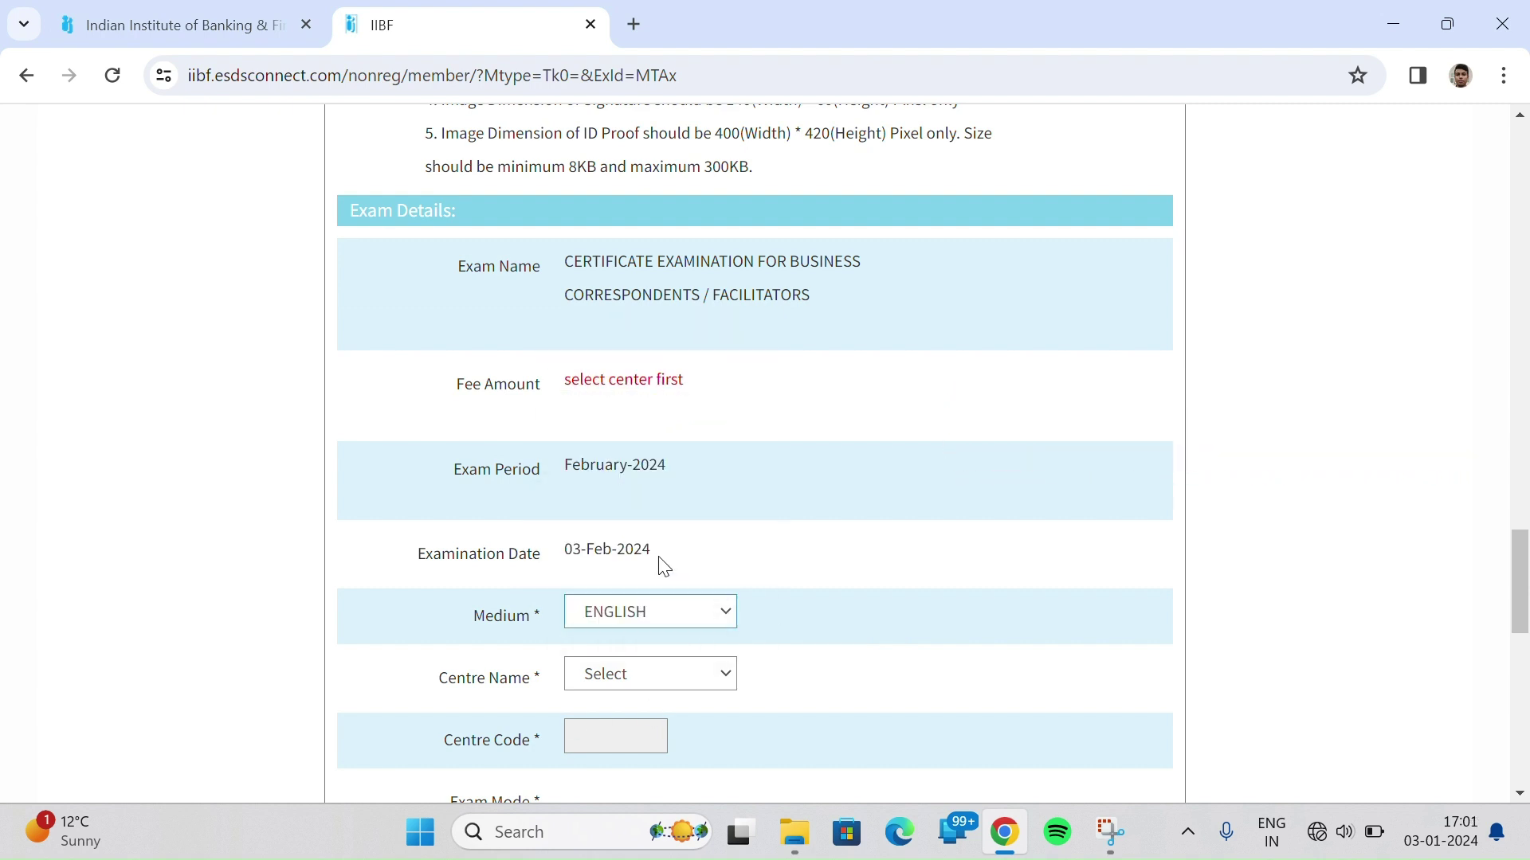
Step: Choose New Delhi as the exam centre
click(666, 674)
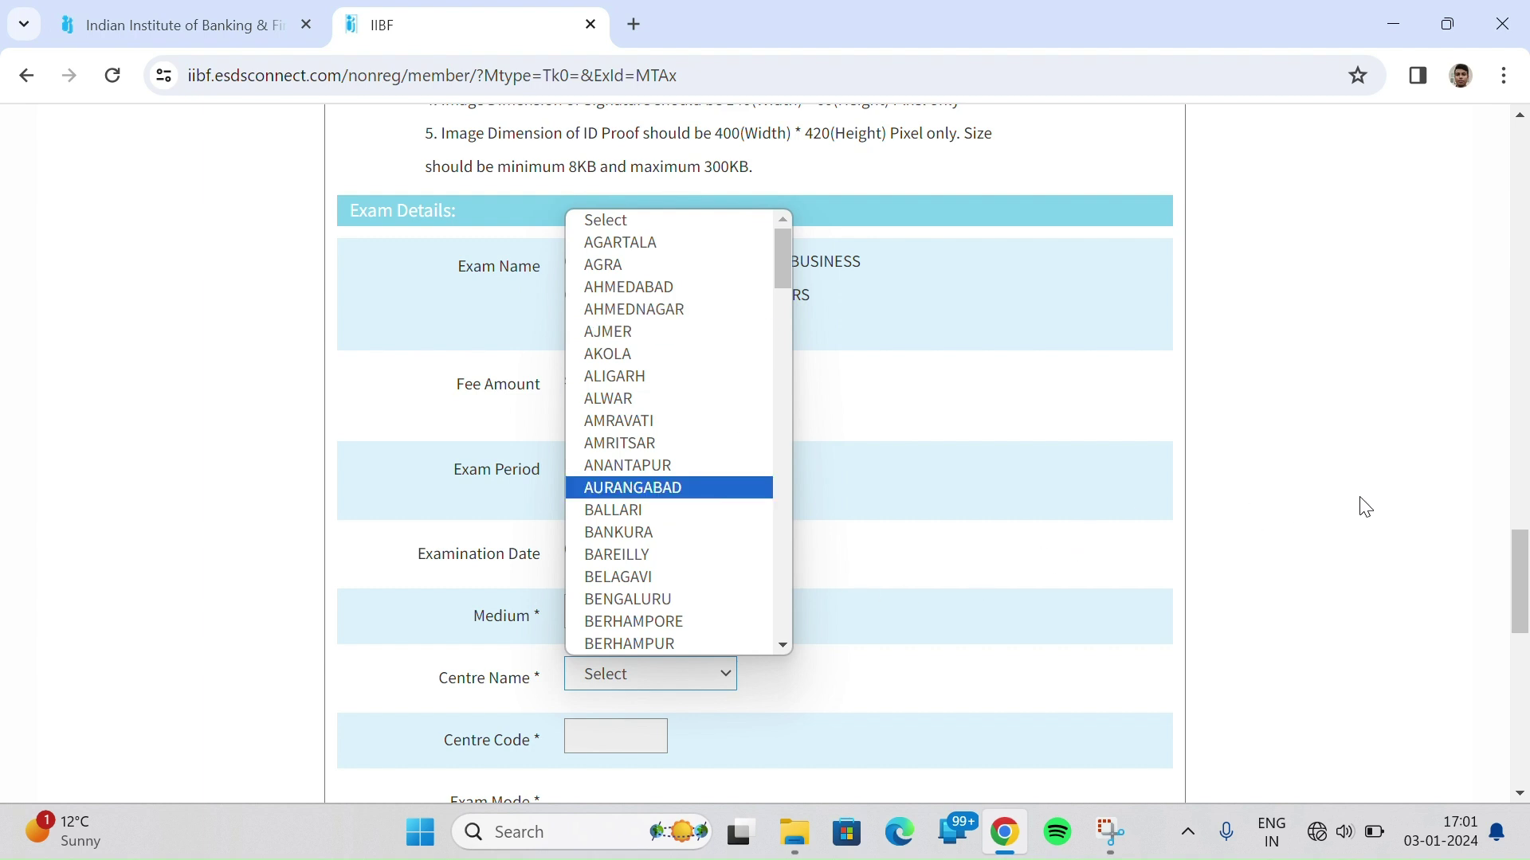
key(n)
key(n)
key(n)
key(n)
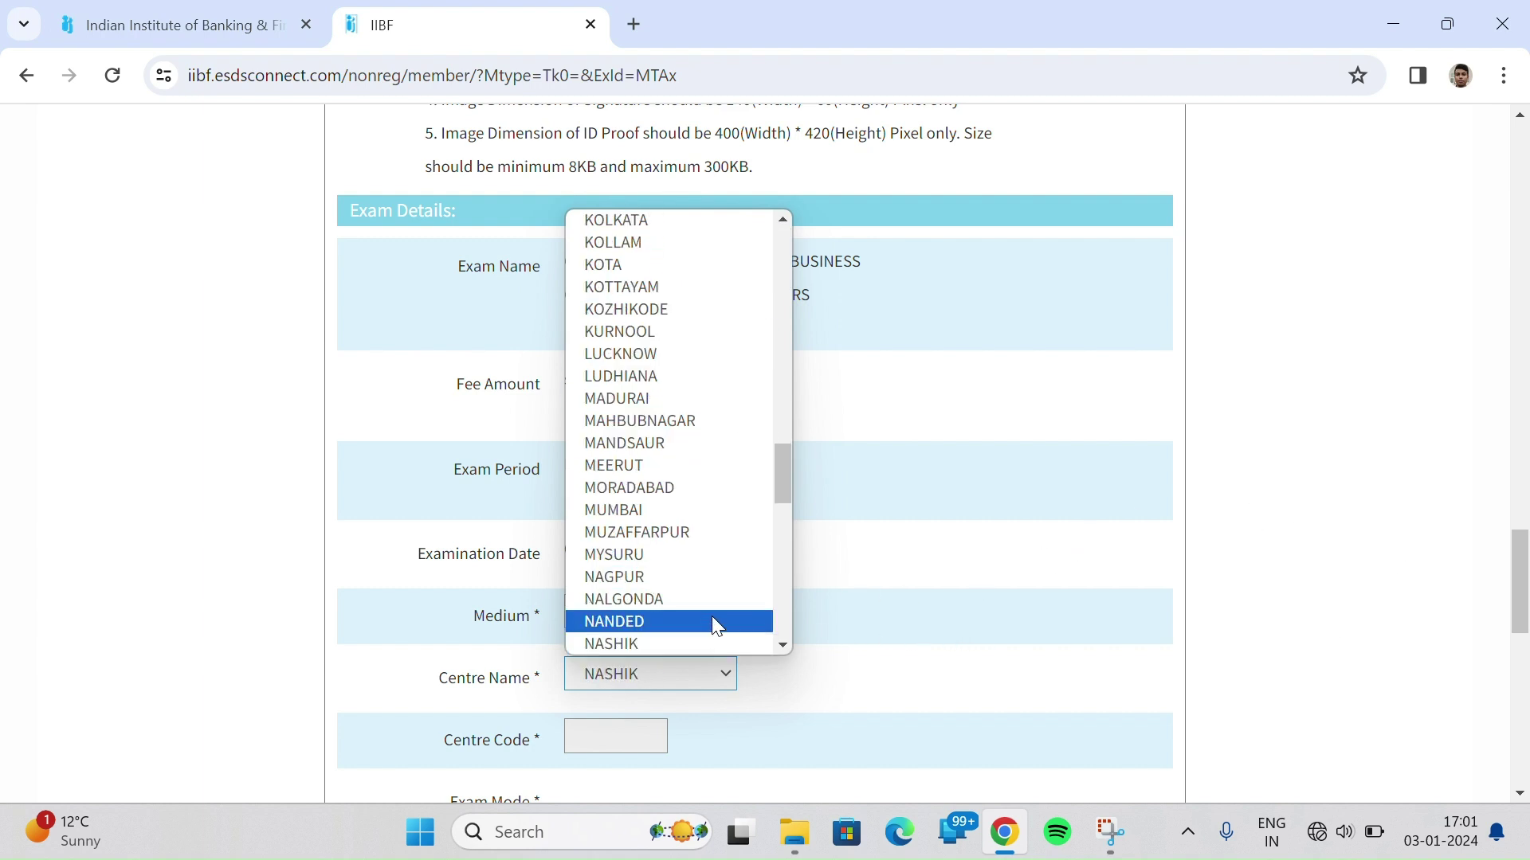
key(n)
key(n)
key(n)
key(n)
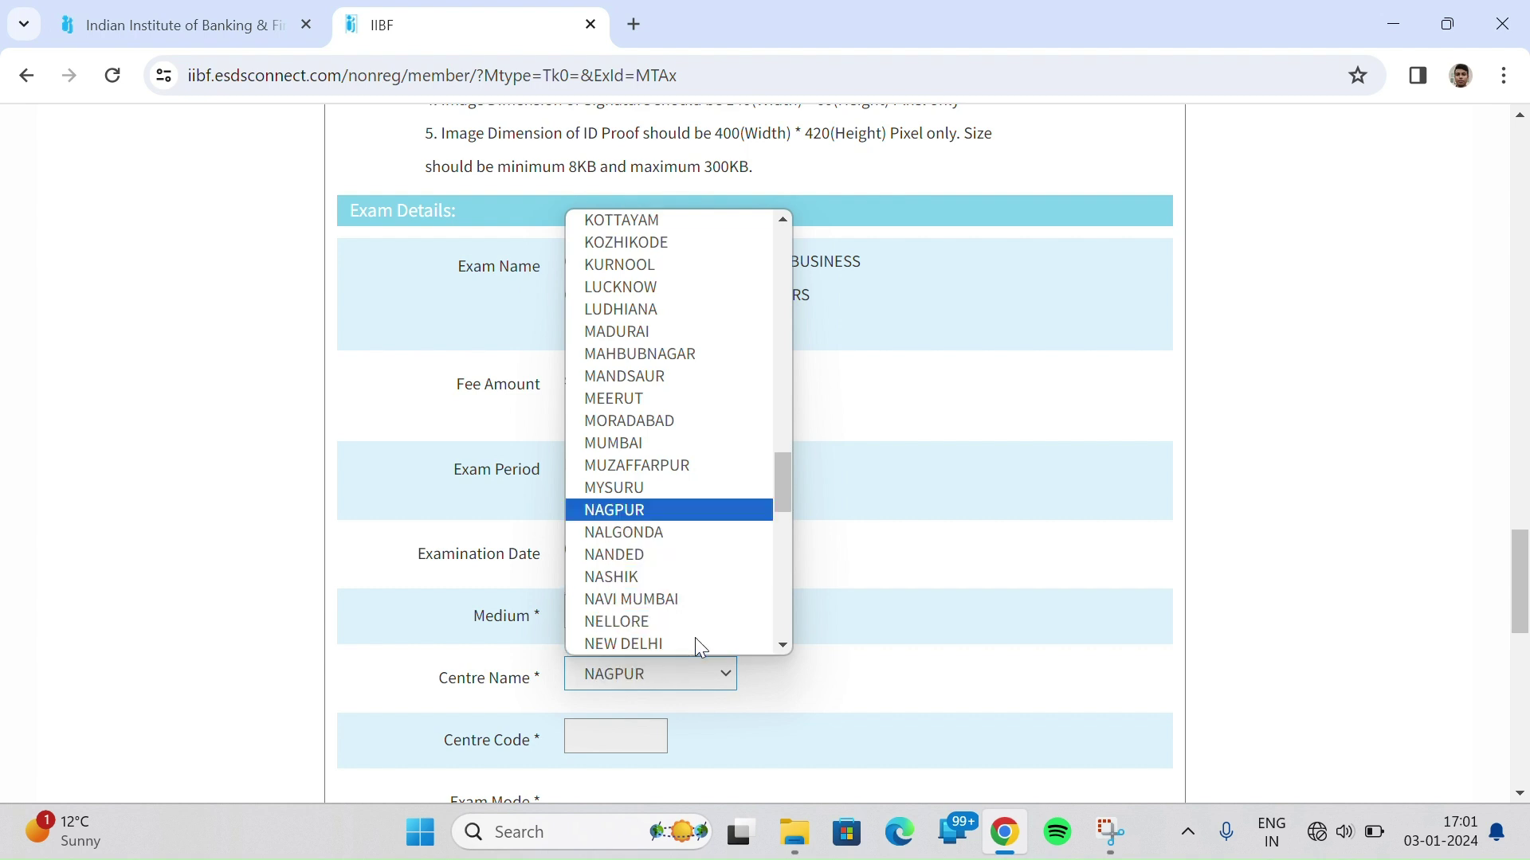
click(694, 641)
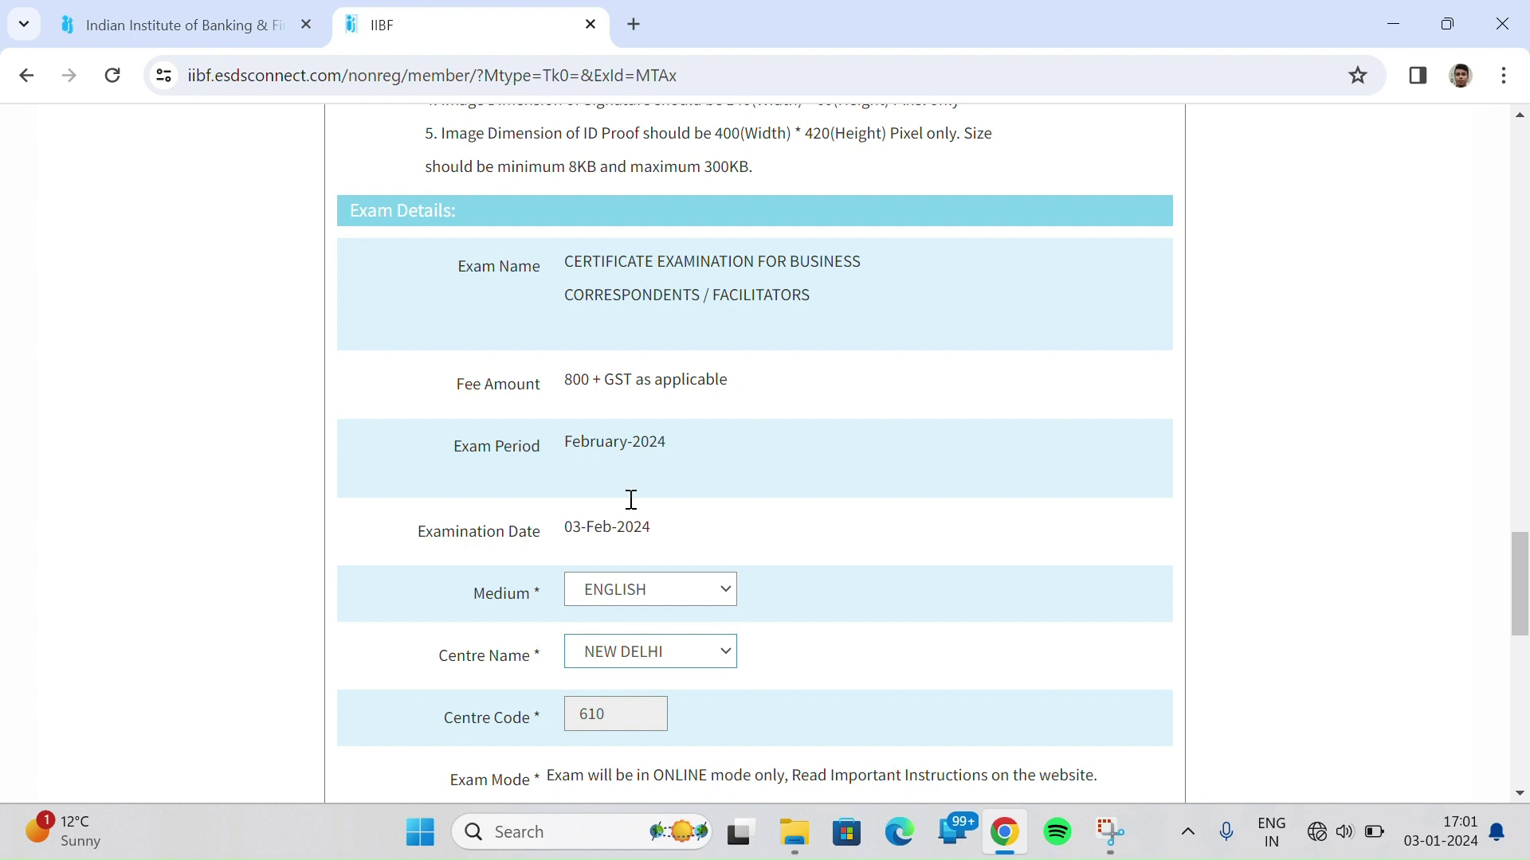
Step: Check the fee amount, exam period and examination date in the exam details
drag(560, 376, 728, 383)
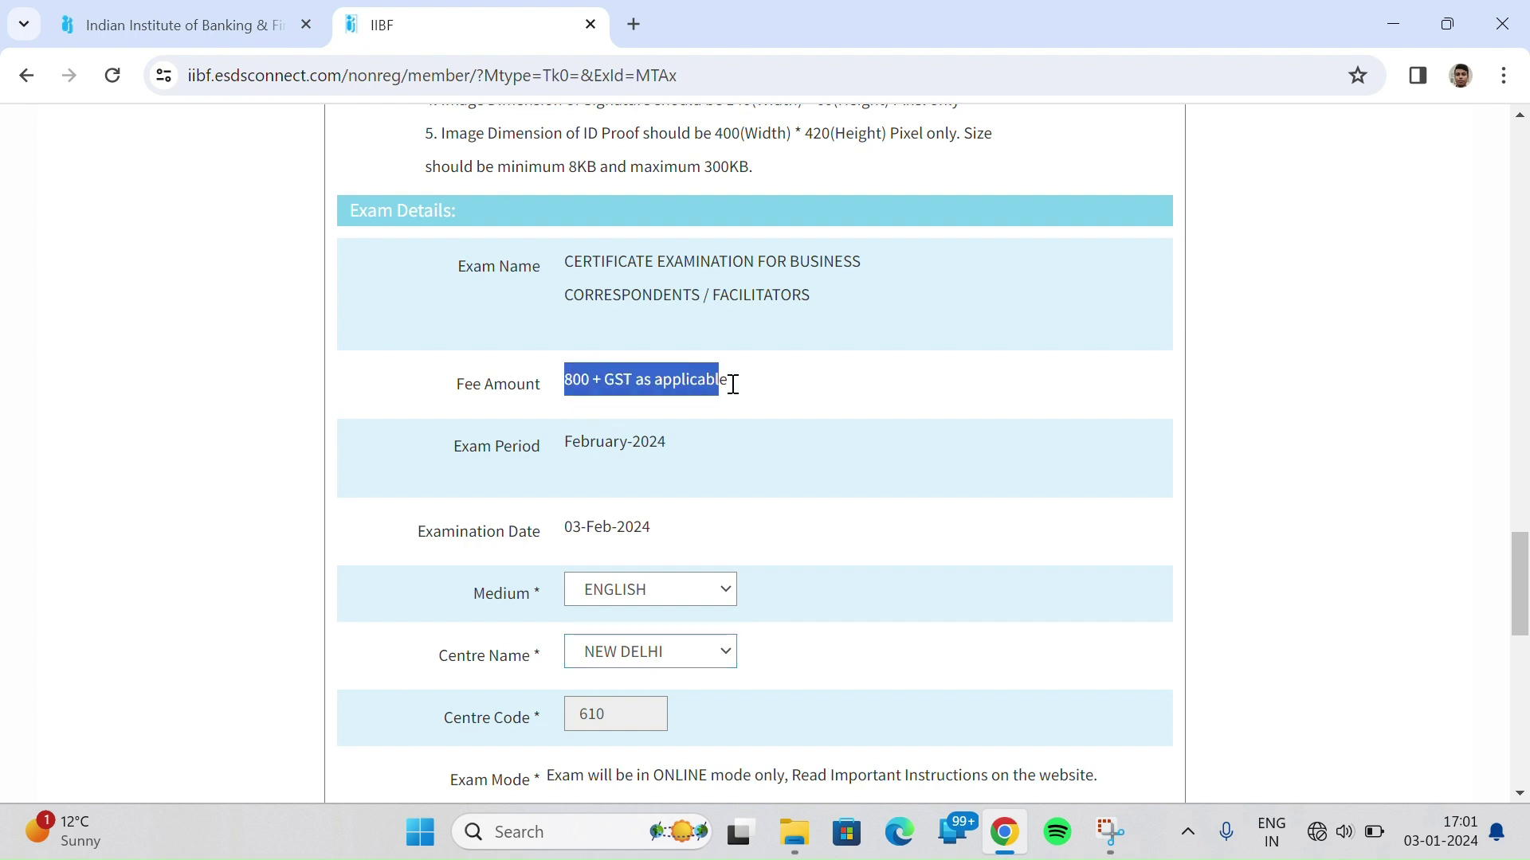
click(796, 396)
drag(578, 442, 633, 442)
click(704, 456)
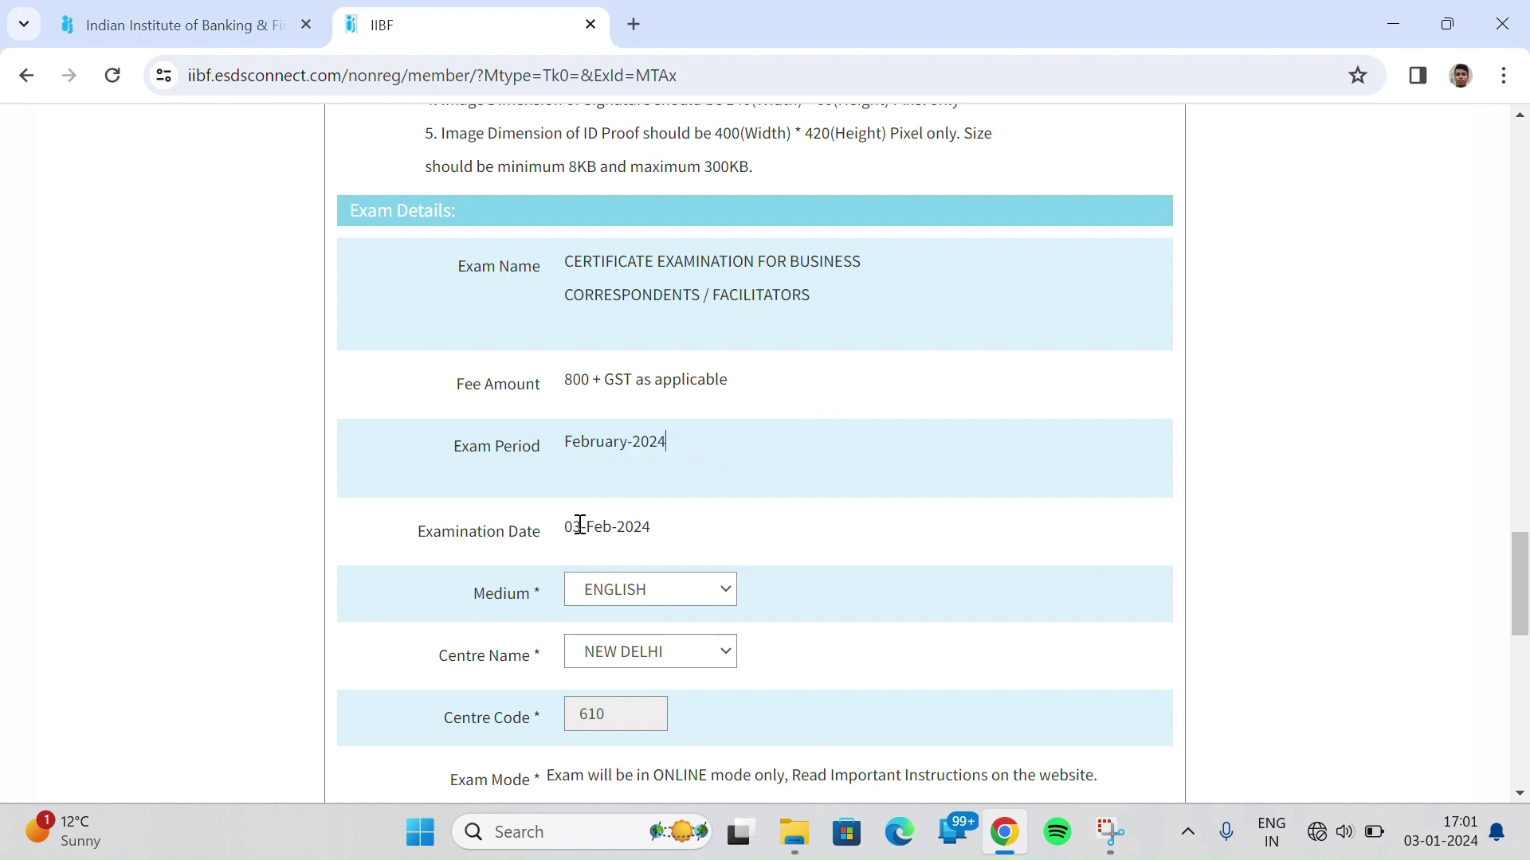
drag(569, 522, 683, 530)
click(683, 529)
Step: Examine the exam mode, disability, scribe and declaration sections and the payment area, and review the upload and address fields again
scroll(686, 621, down, 3)
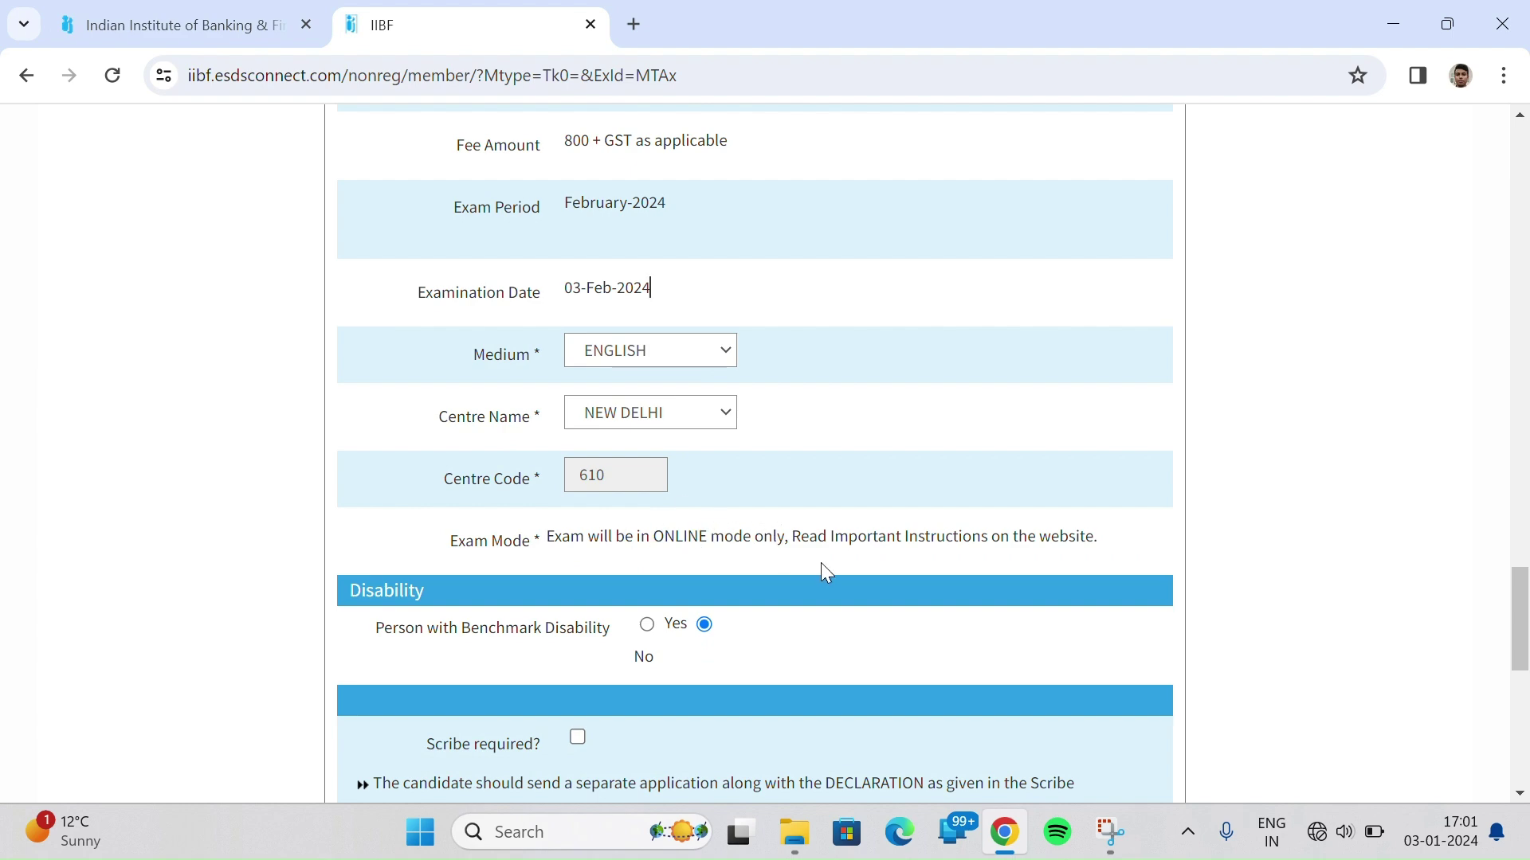
scroll(813, 522, down, 3)
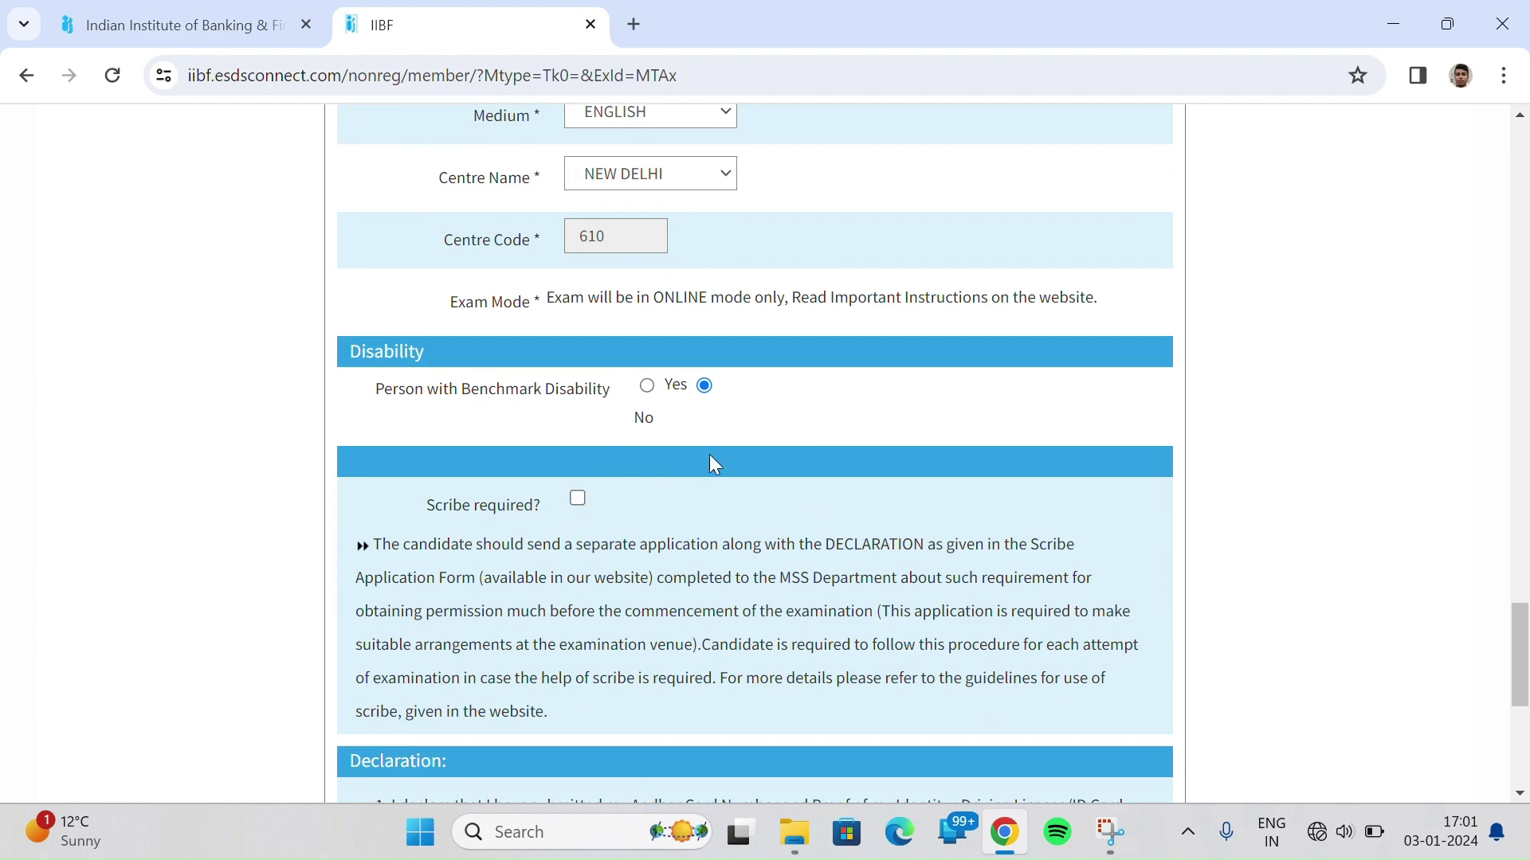
scroll(777, 420, down, 7)
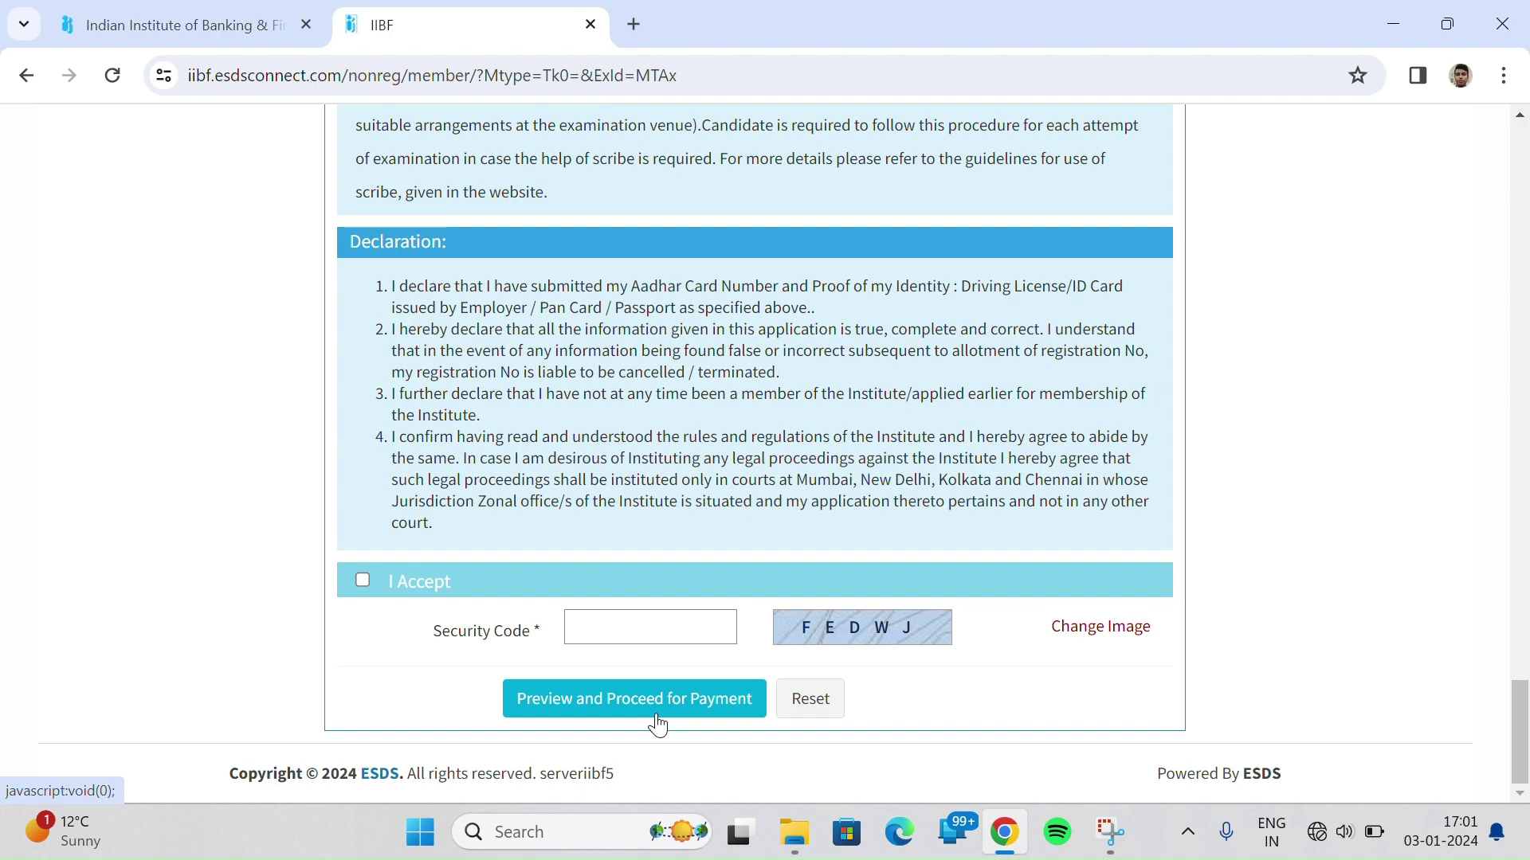
scroll(729, 745, up, 8)
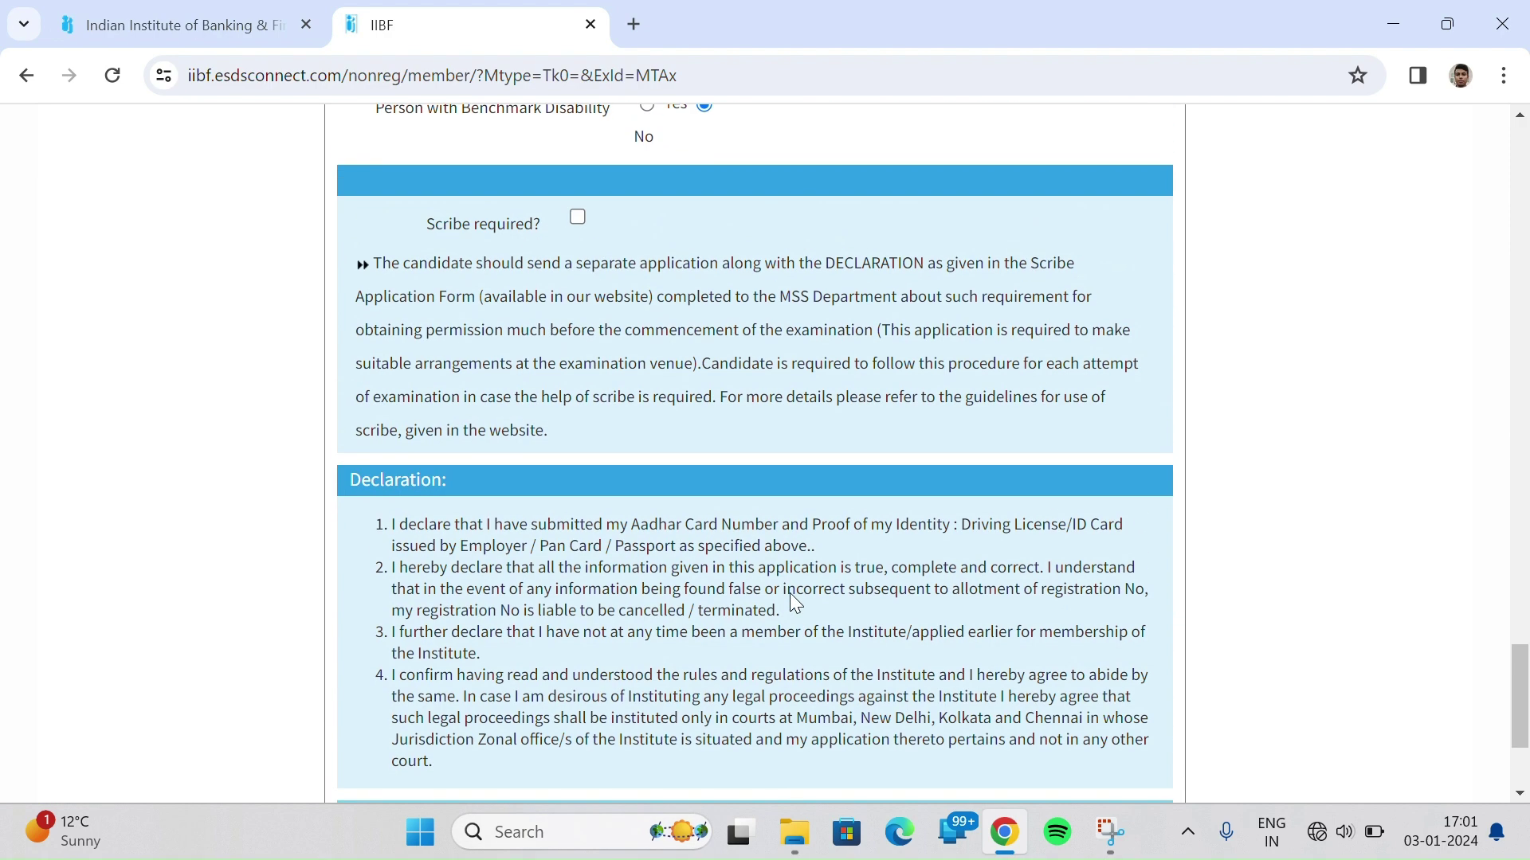
scroll(767, 393, up, 5)
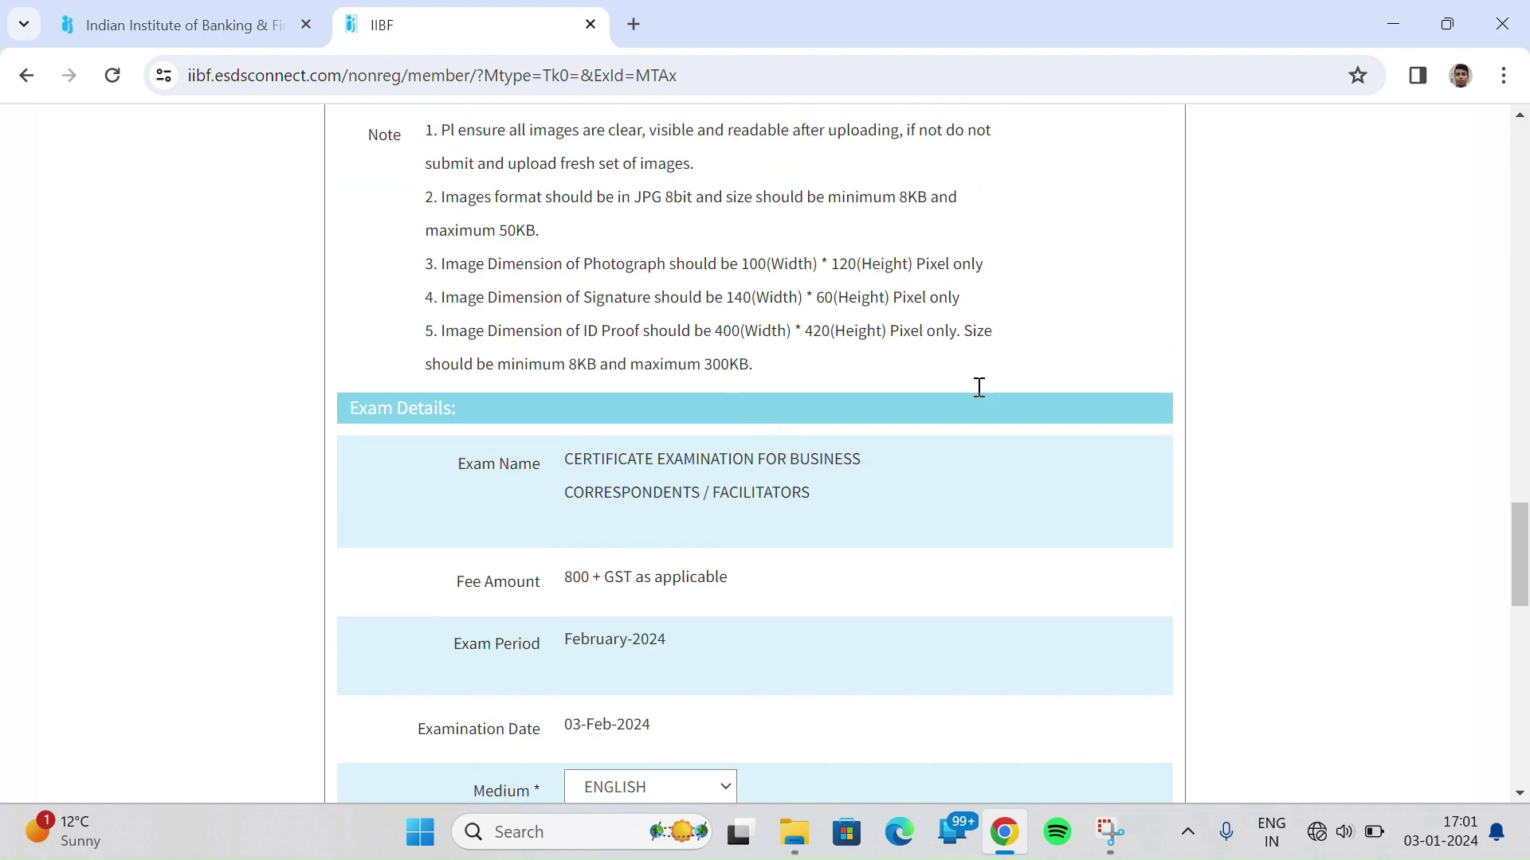
scroll(933, 487, down, 13)
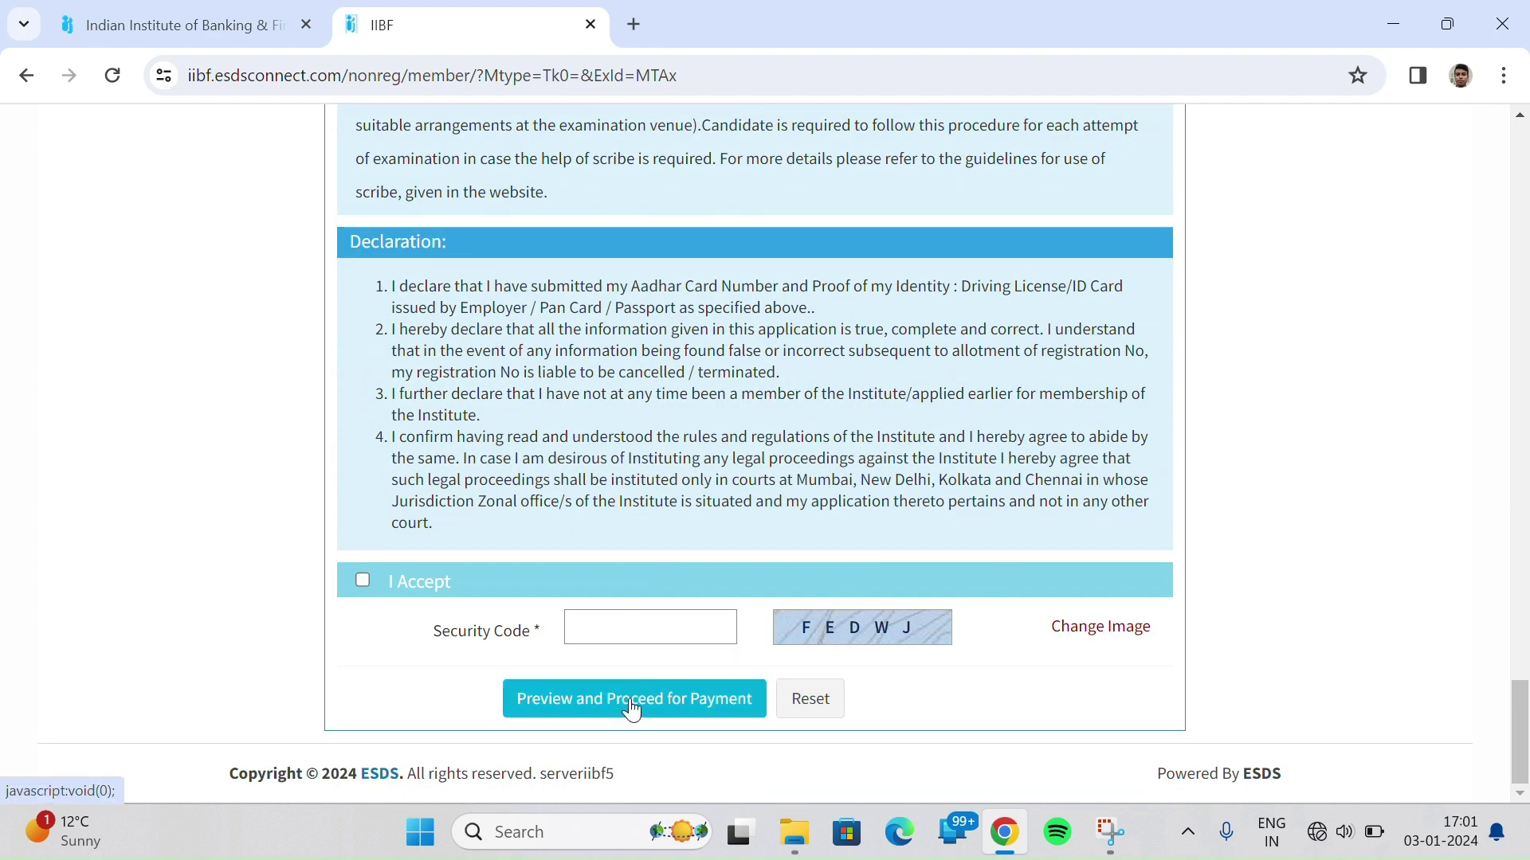
scroll(921, 383, up, 15)
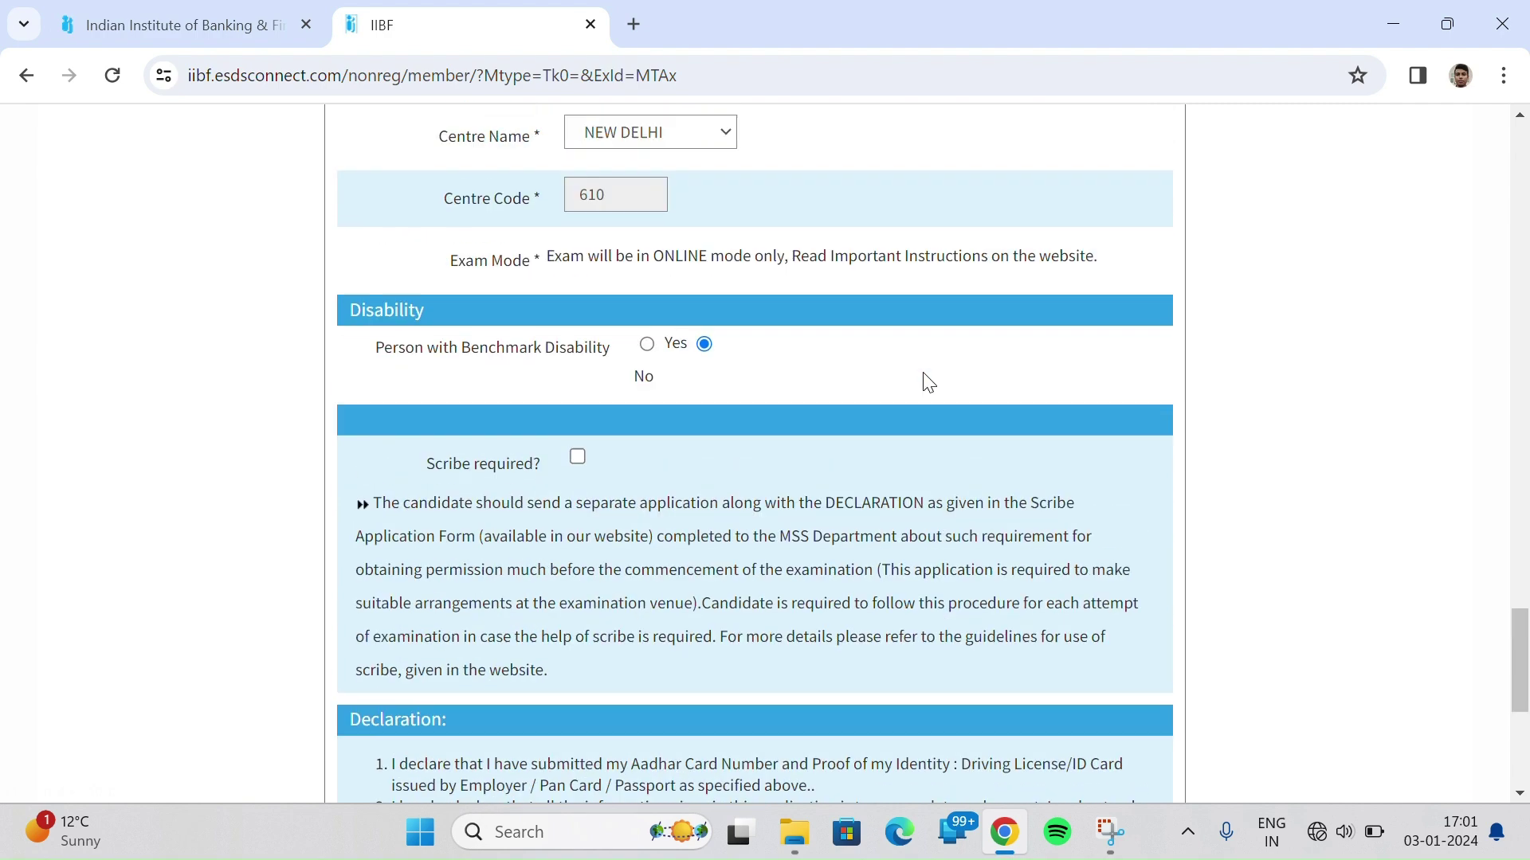
scroll(811, 572, up, 12)
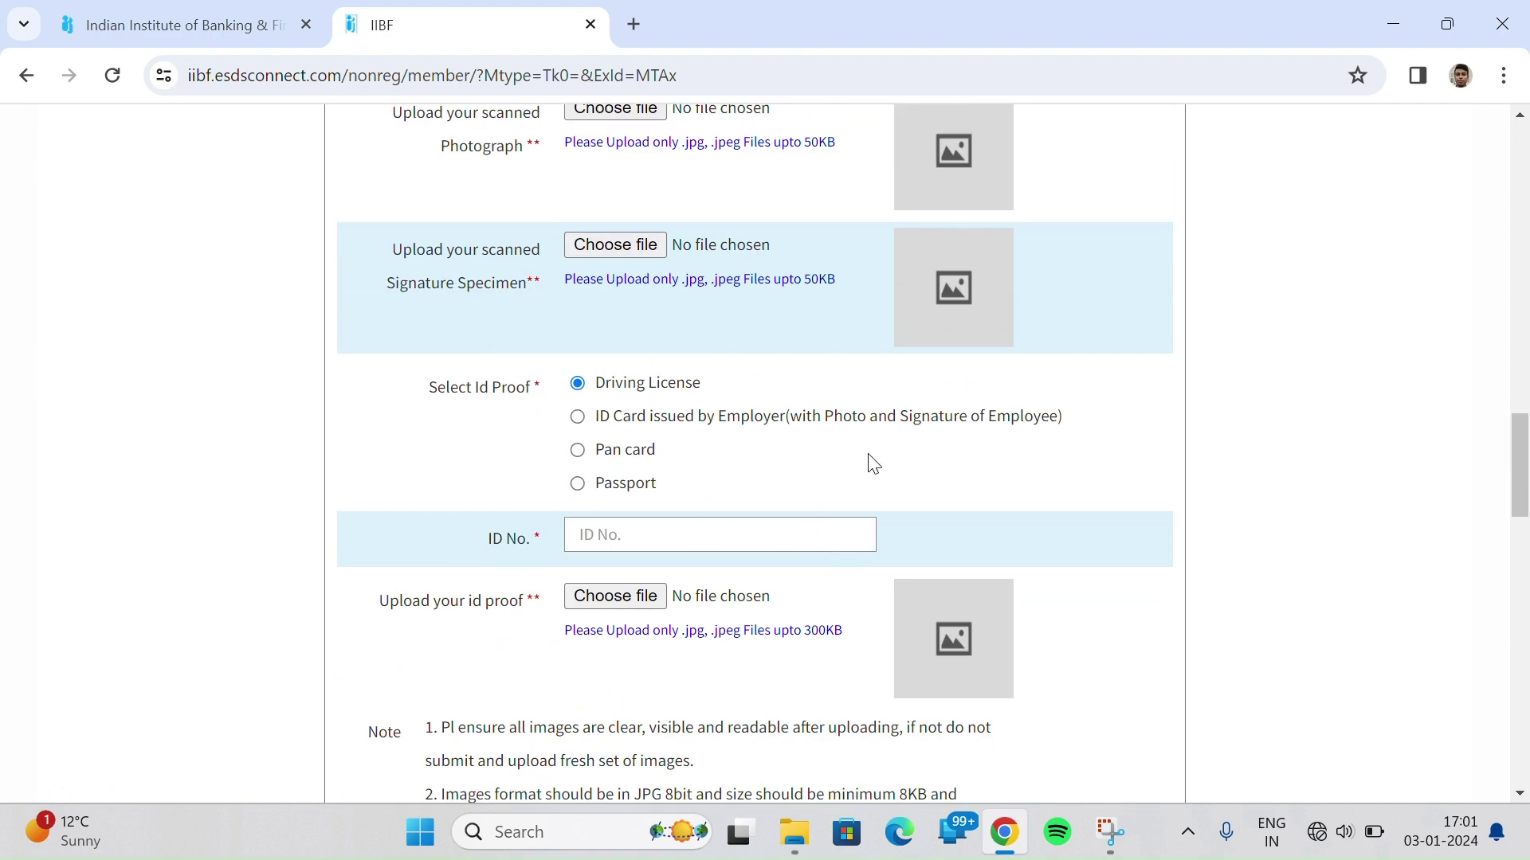
scroll(766, 438, up, 9)
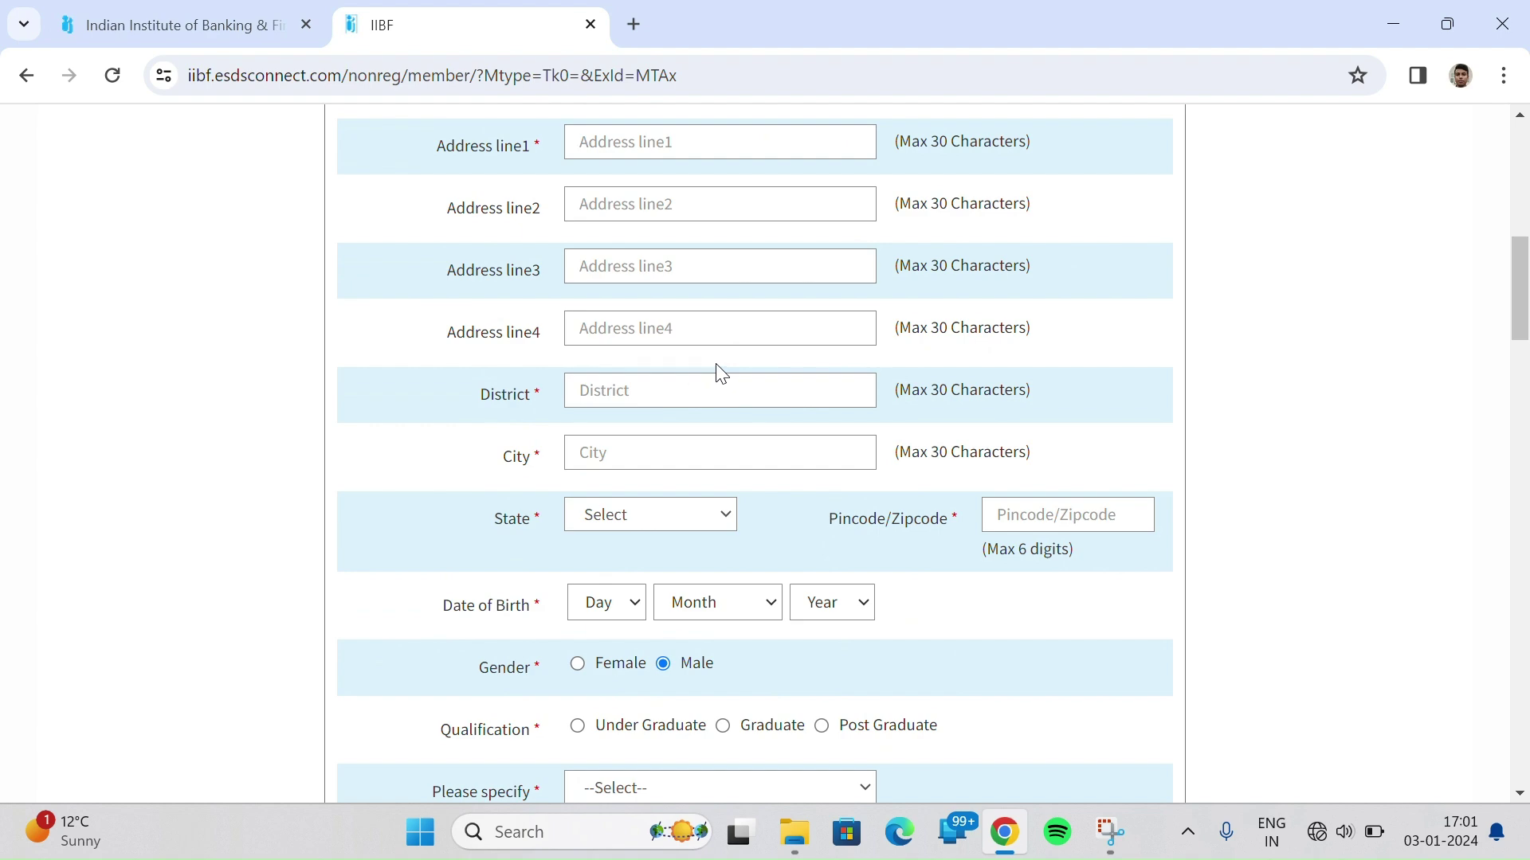
Step: Return to the IIBF home page tab and load the Google home page in it
click(253, 26)
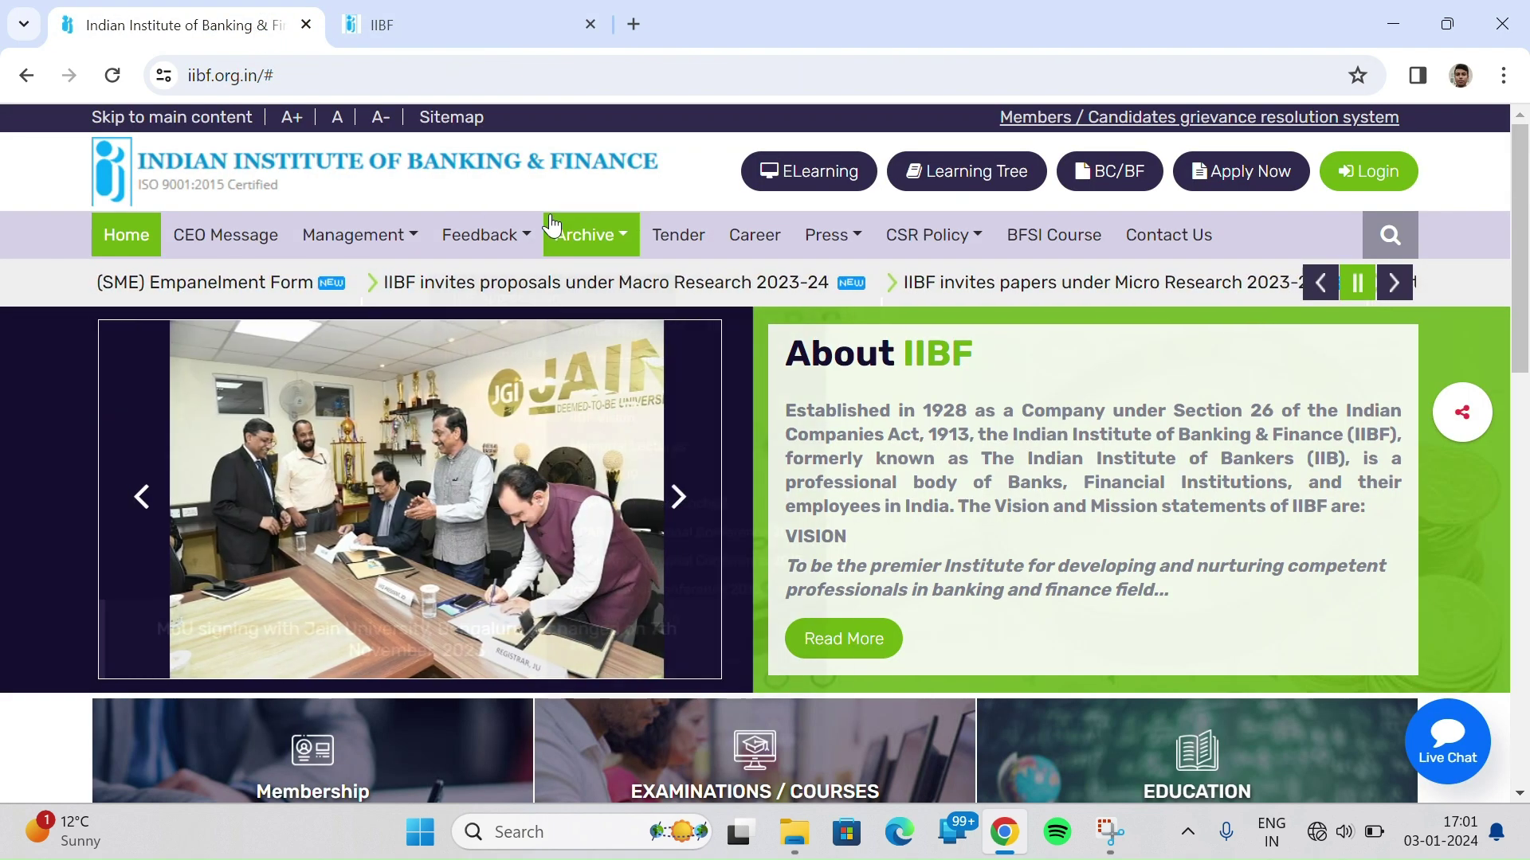
click(515, 82)
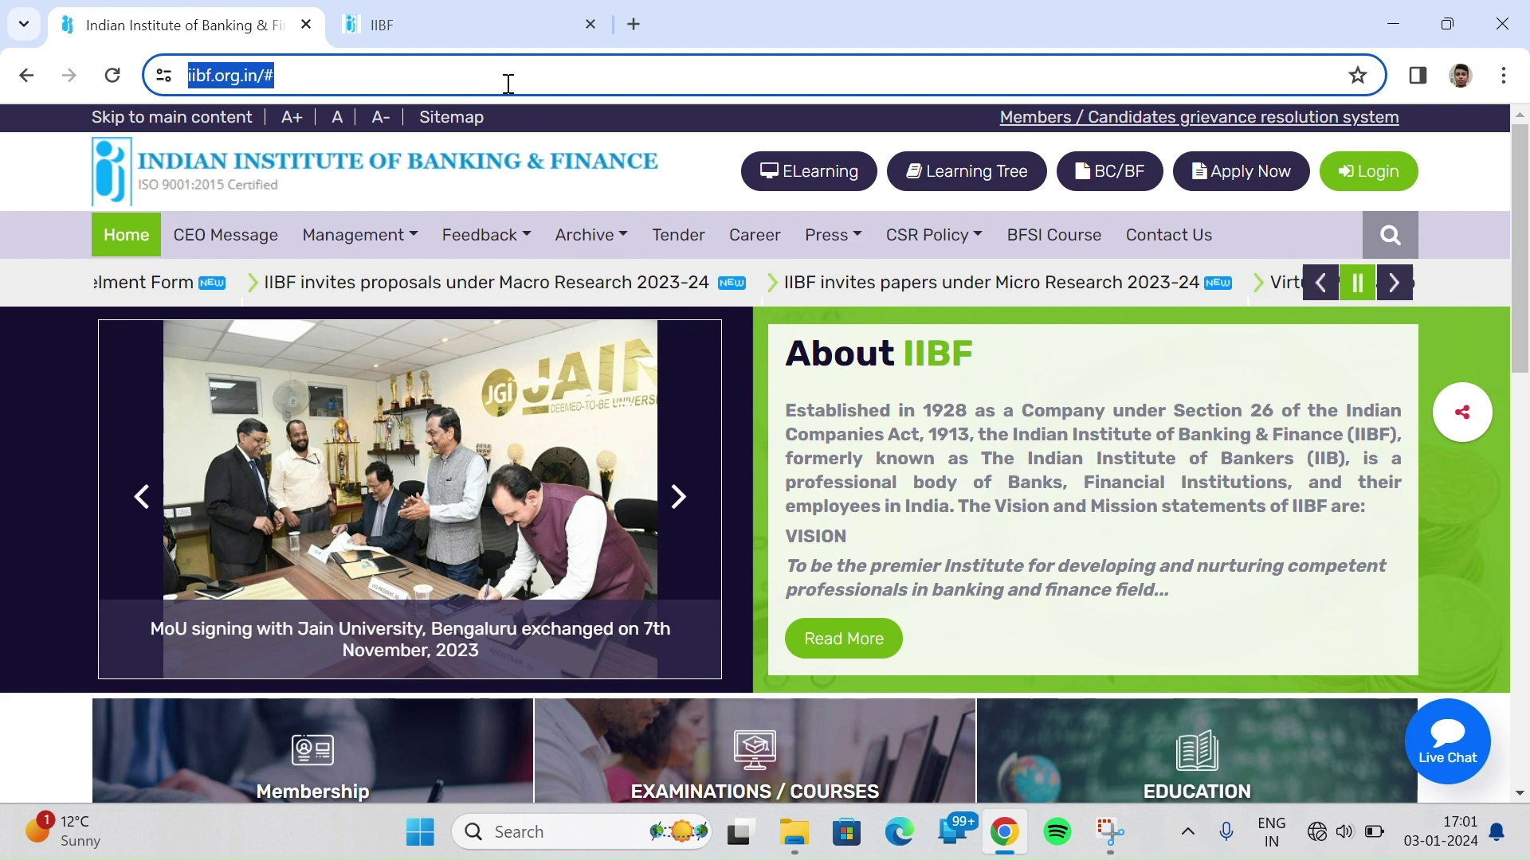
text(GOOG)
key(Return)
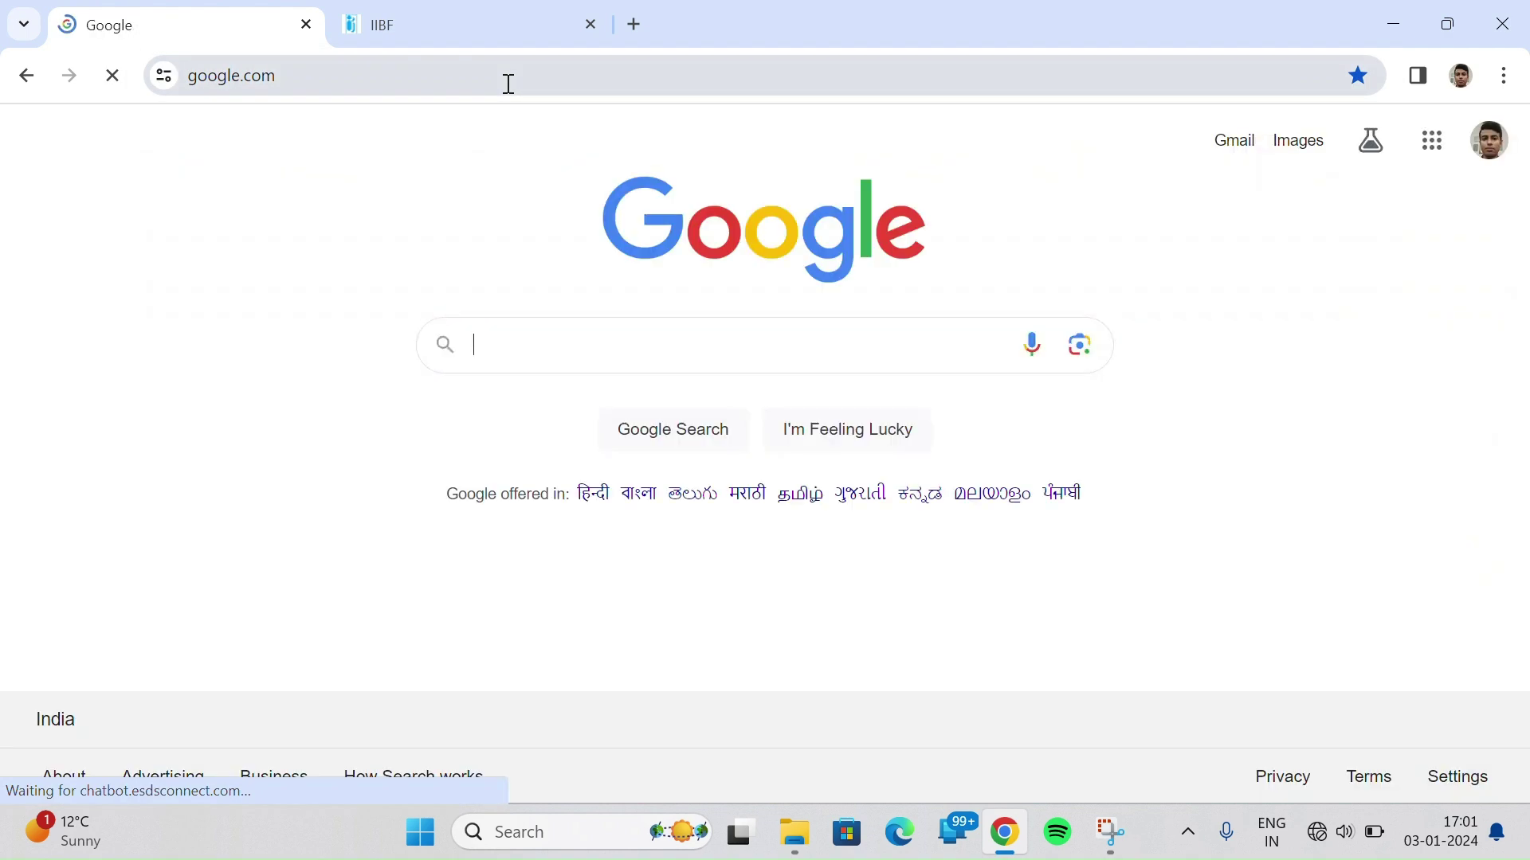
Step: Switch to File Explorer and view the BANK BC and TEC CERTIFICATE images in the D CSC CERTIFICATE folder, closing each one
click(795, 834)
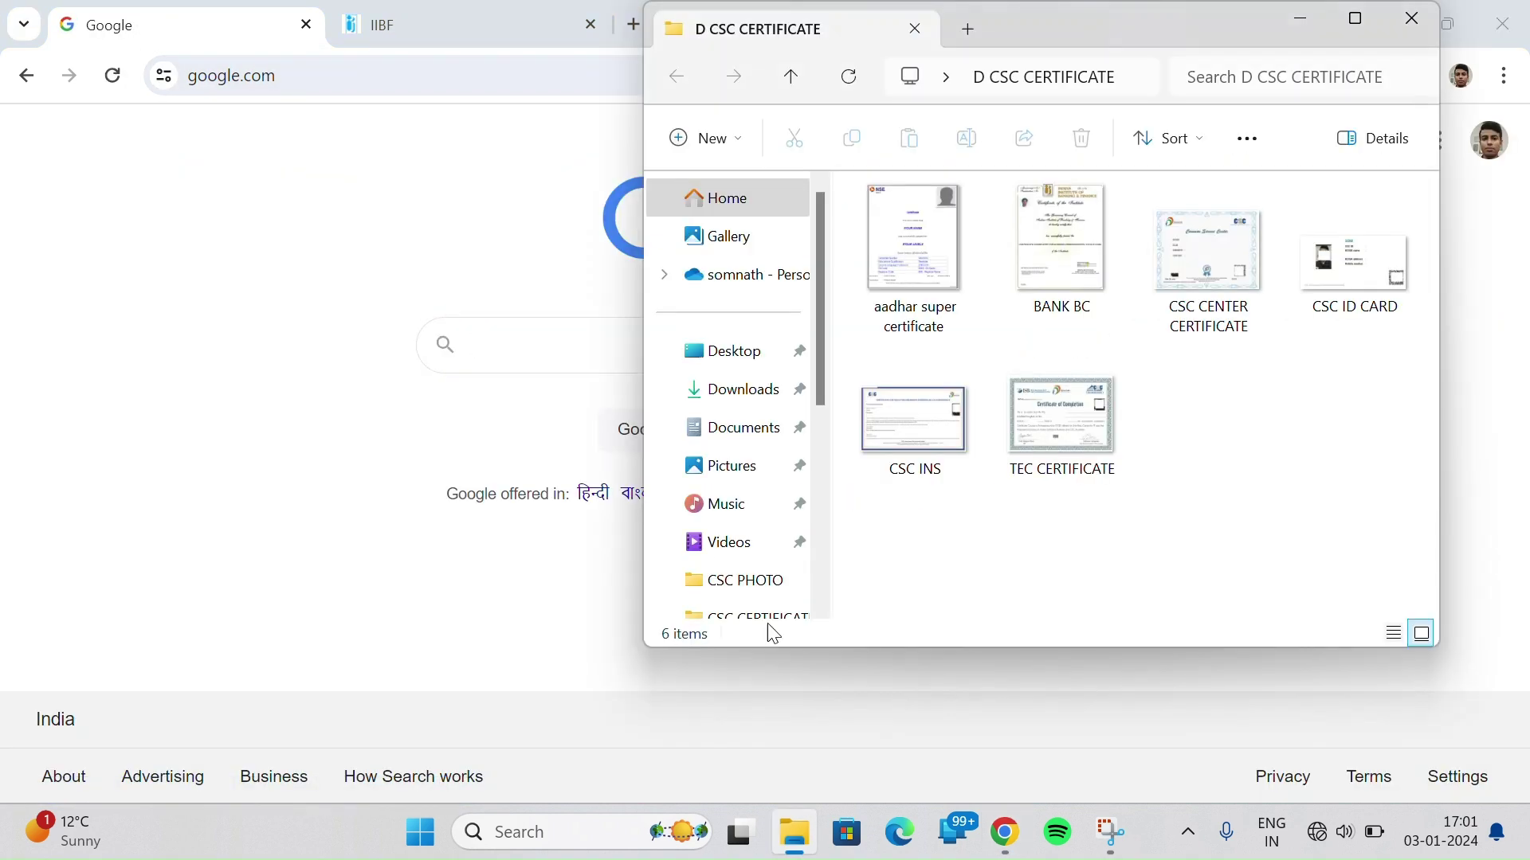
double_click(1096, 286)
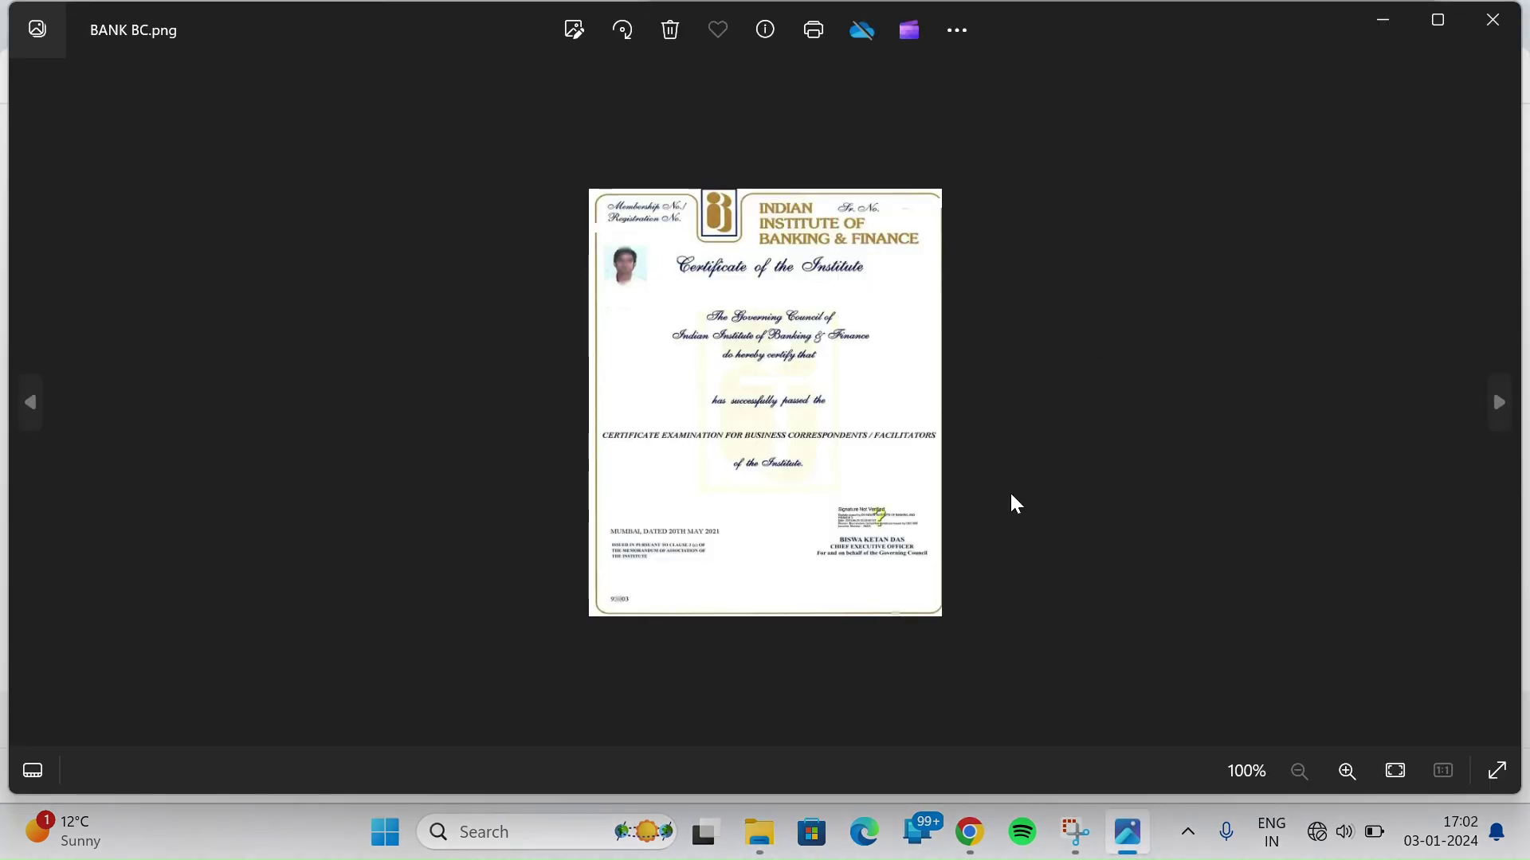
click(1486, 22)
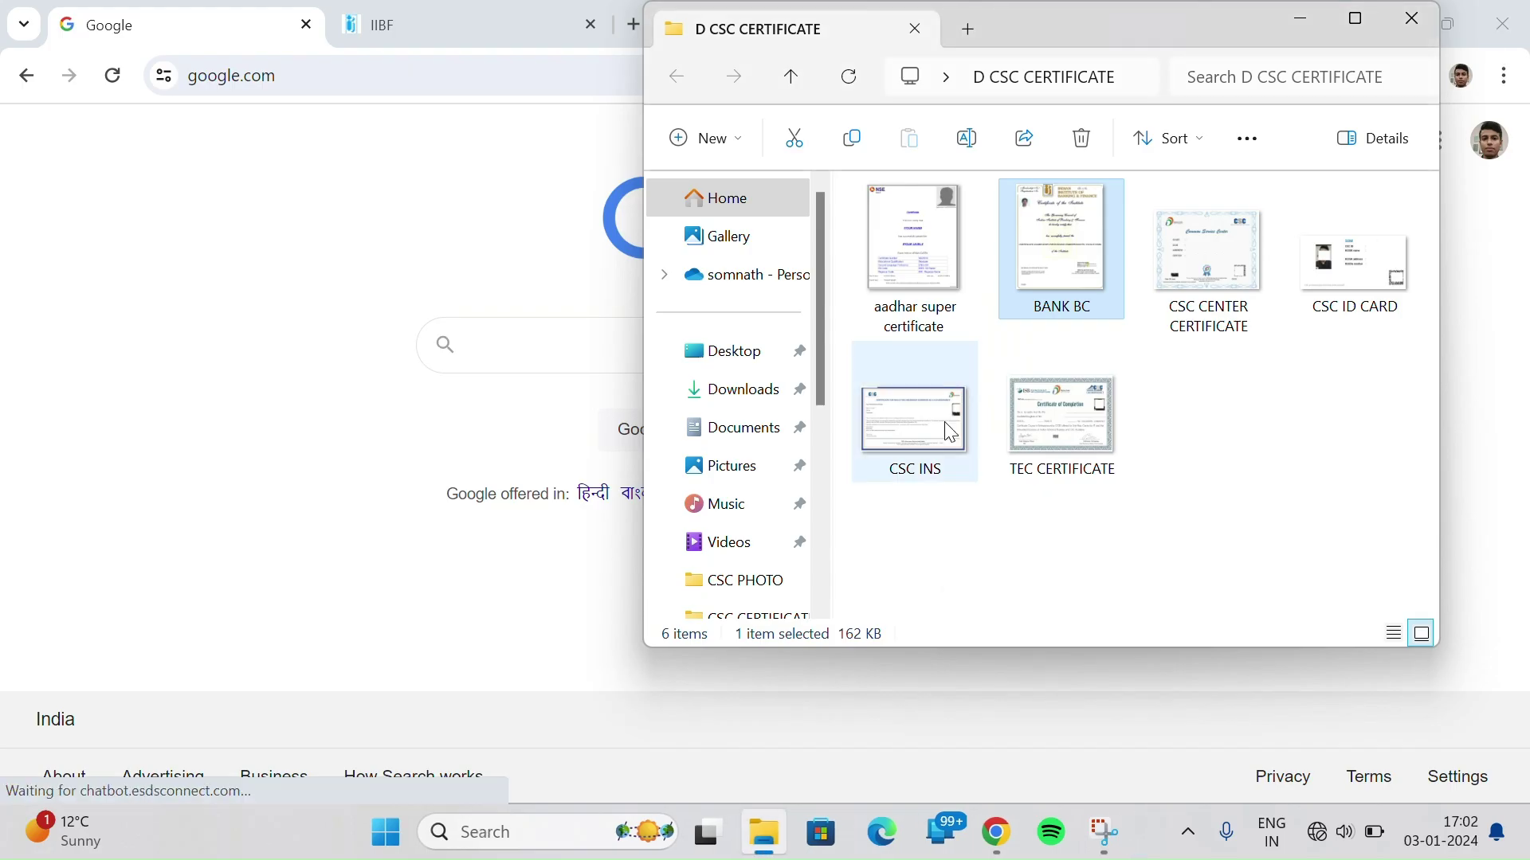
double_click(1059, 440)
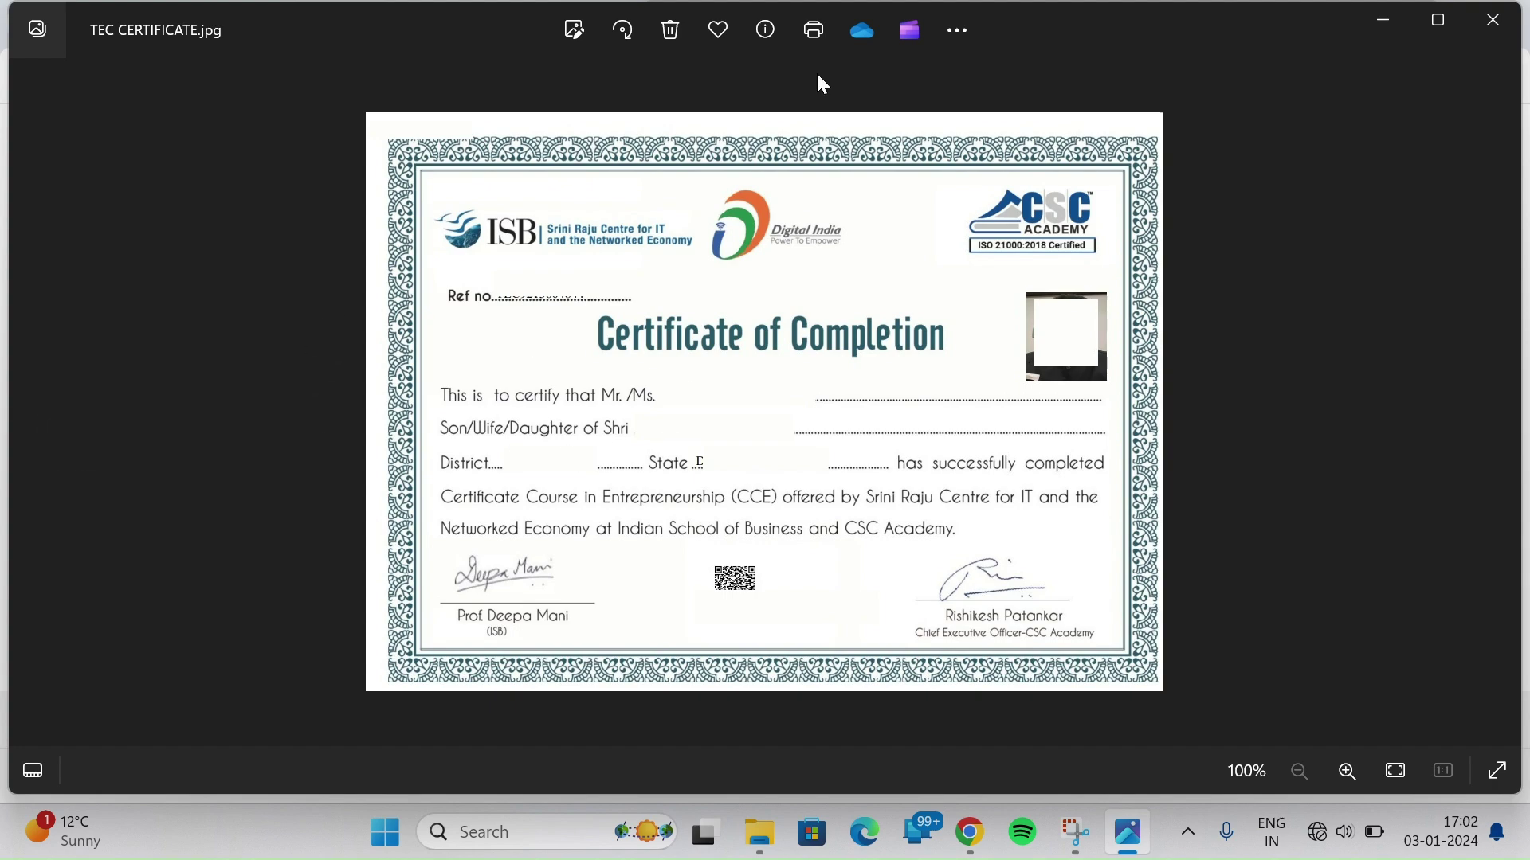
click(1494, 19)
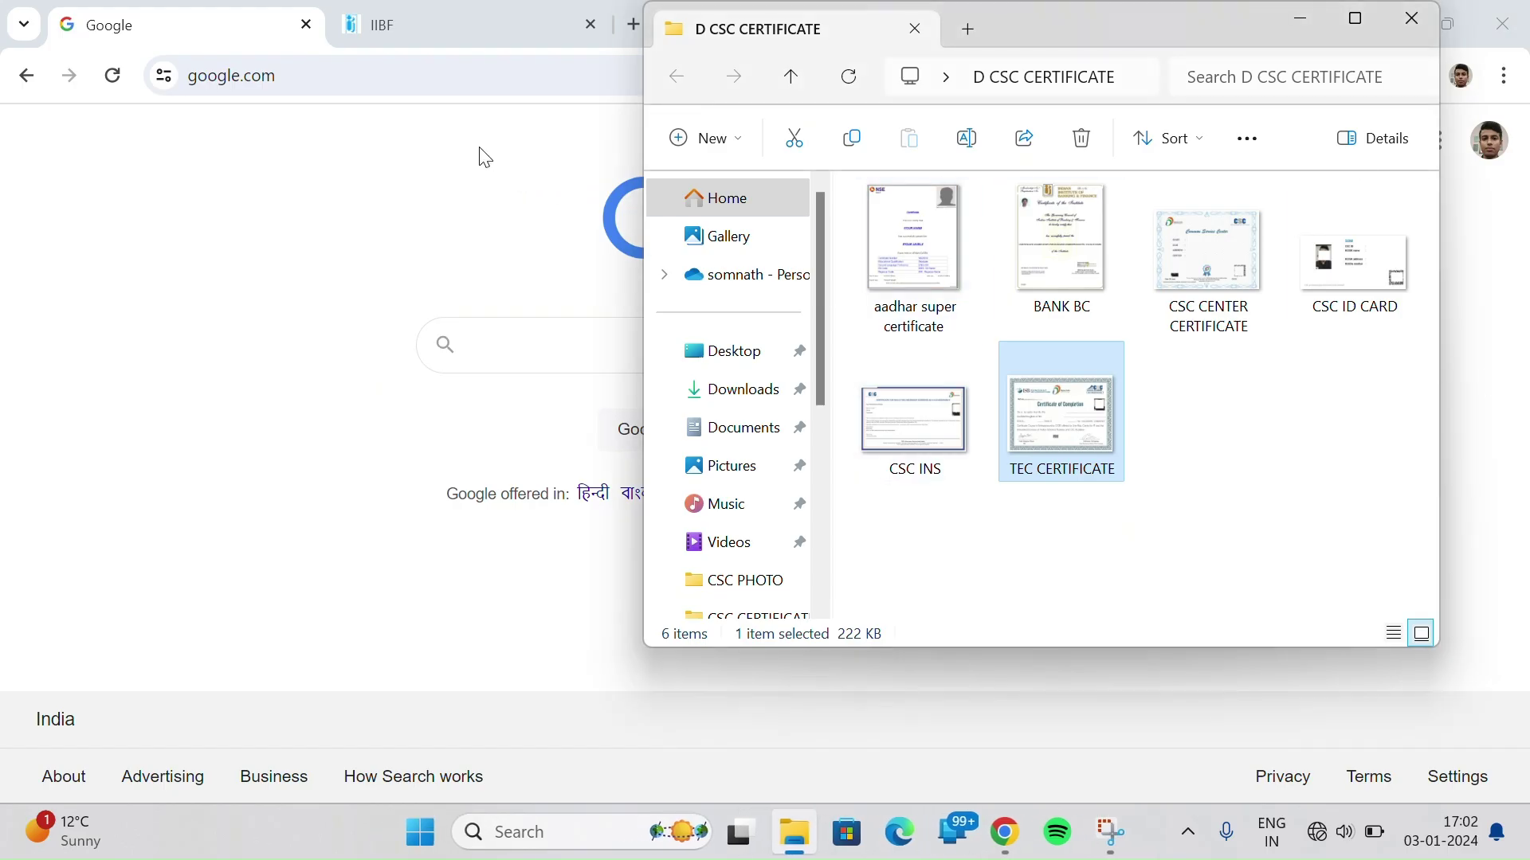
Step: Return to Chrome and search Google for "tec certificate registration"
click(347, 289)
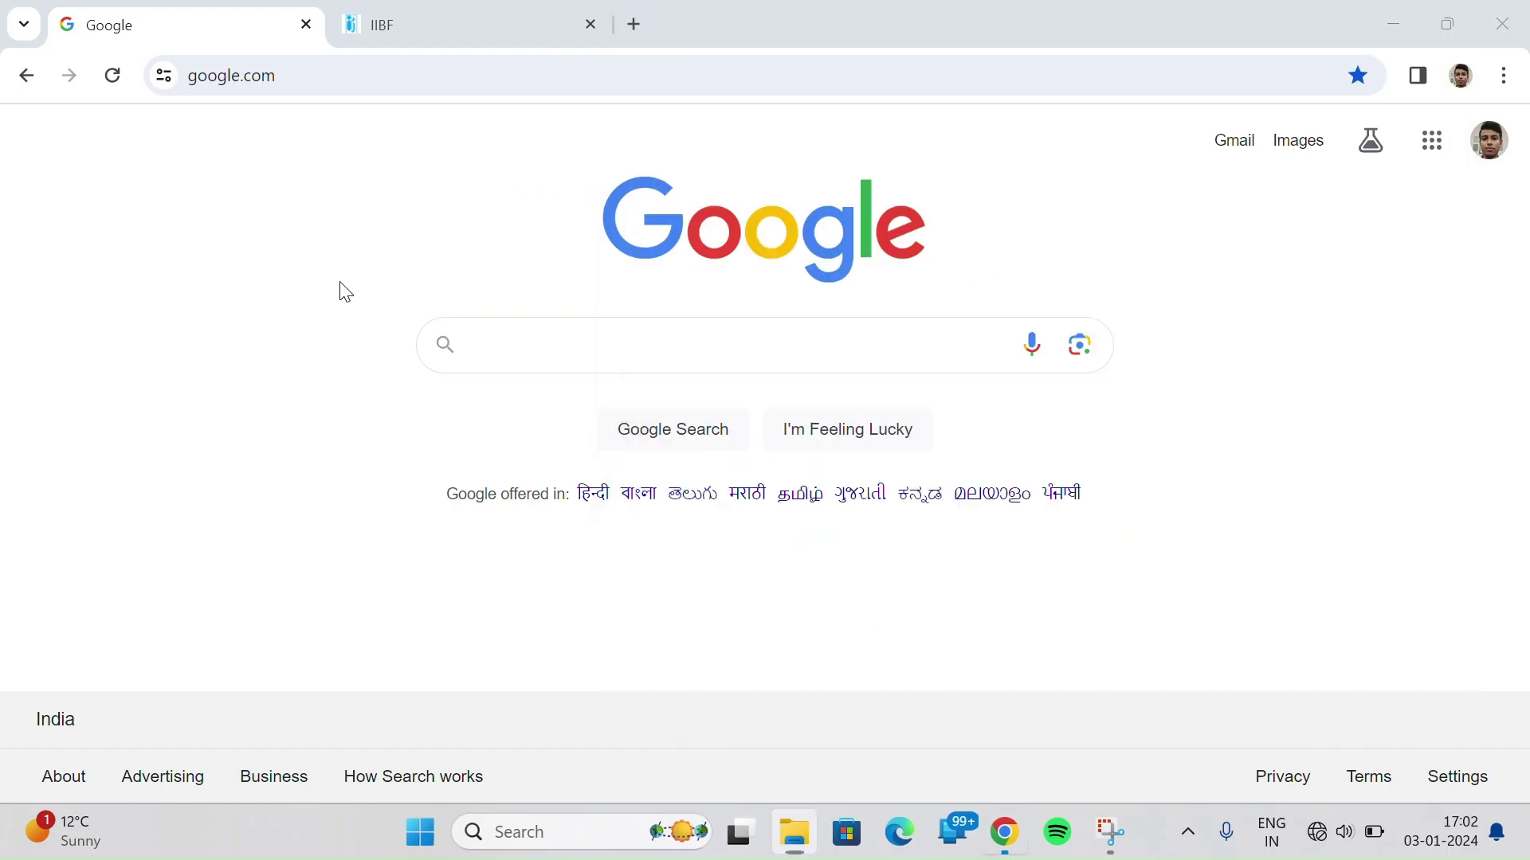
click(586, 359)
text(TEC)
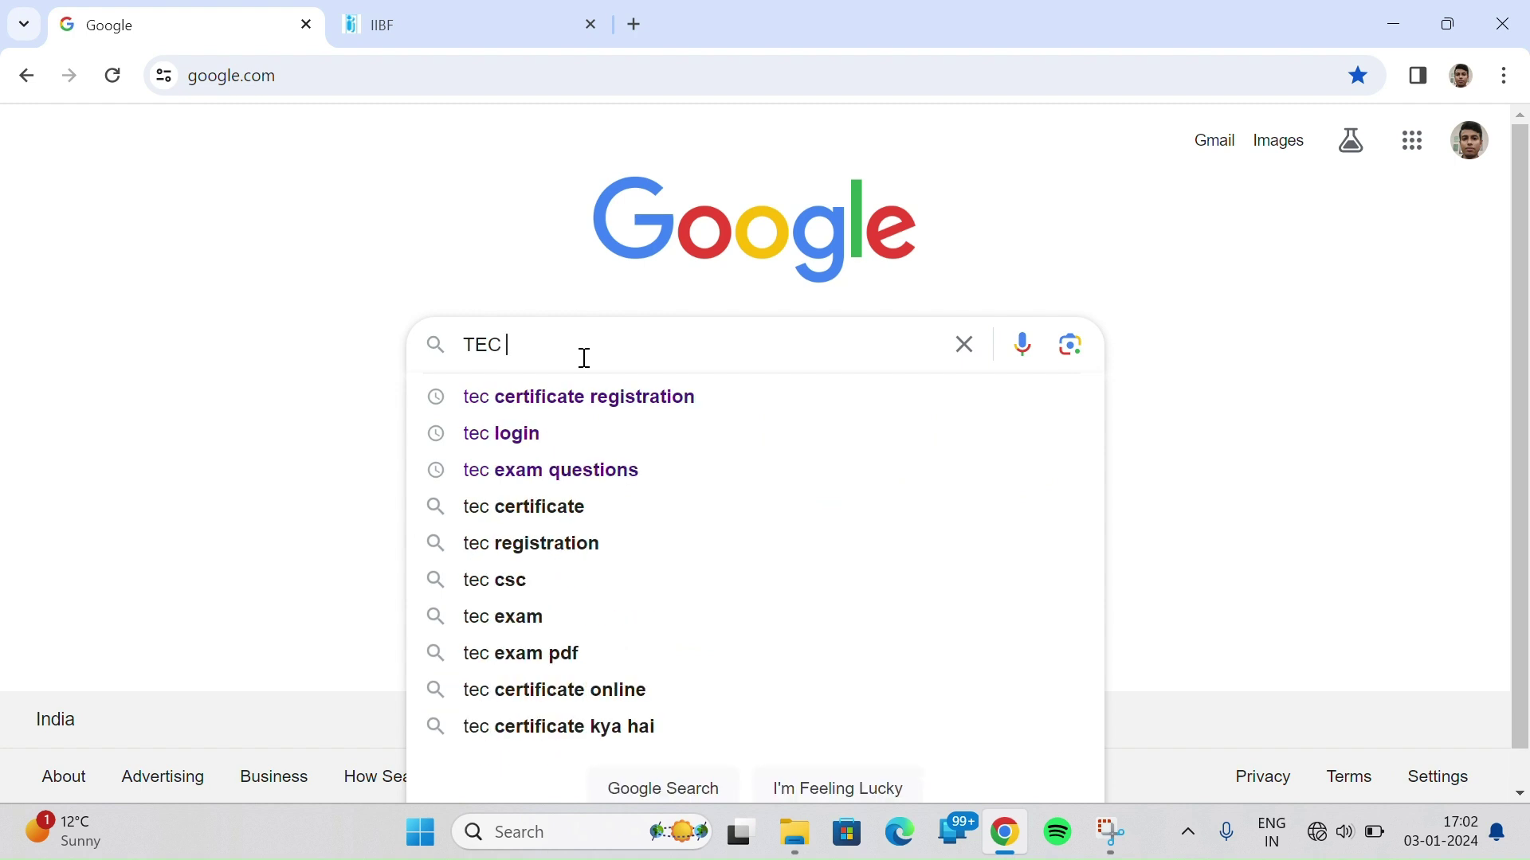
key(Down)
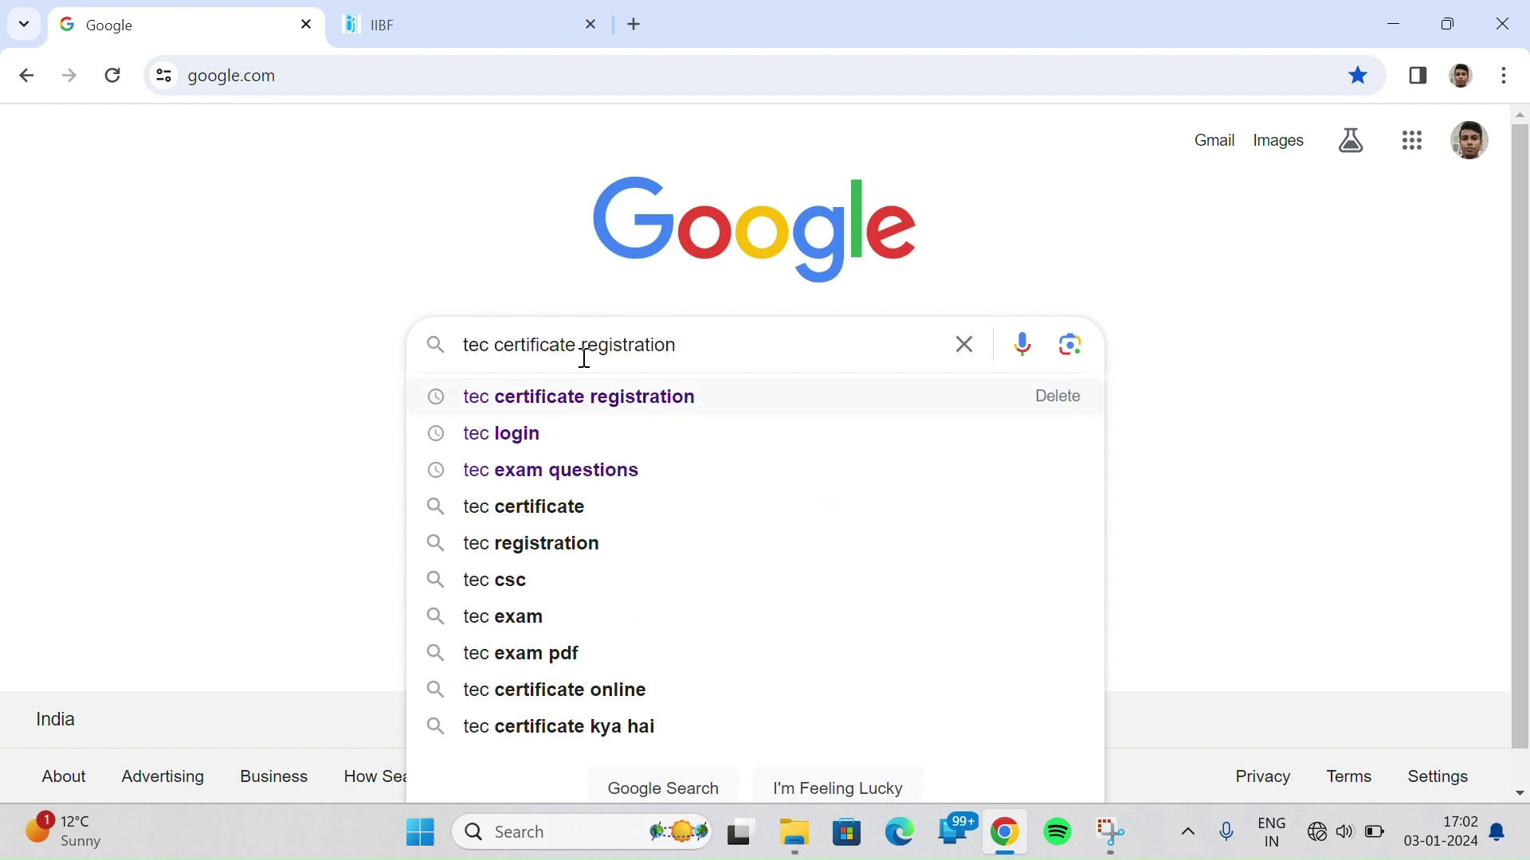
key(Return)
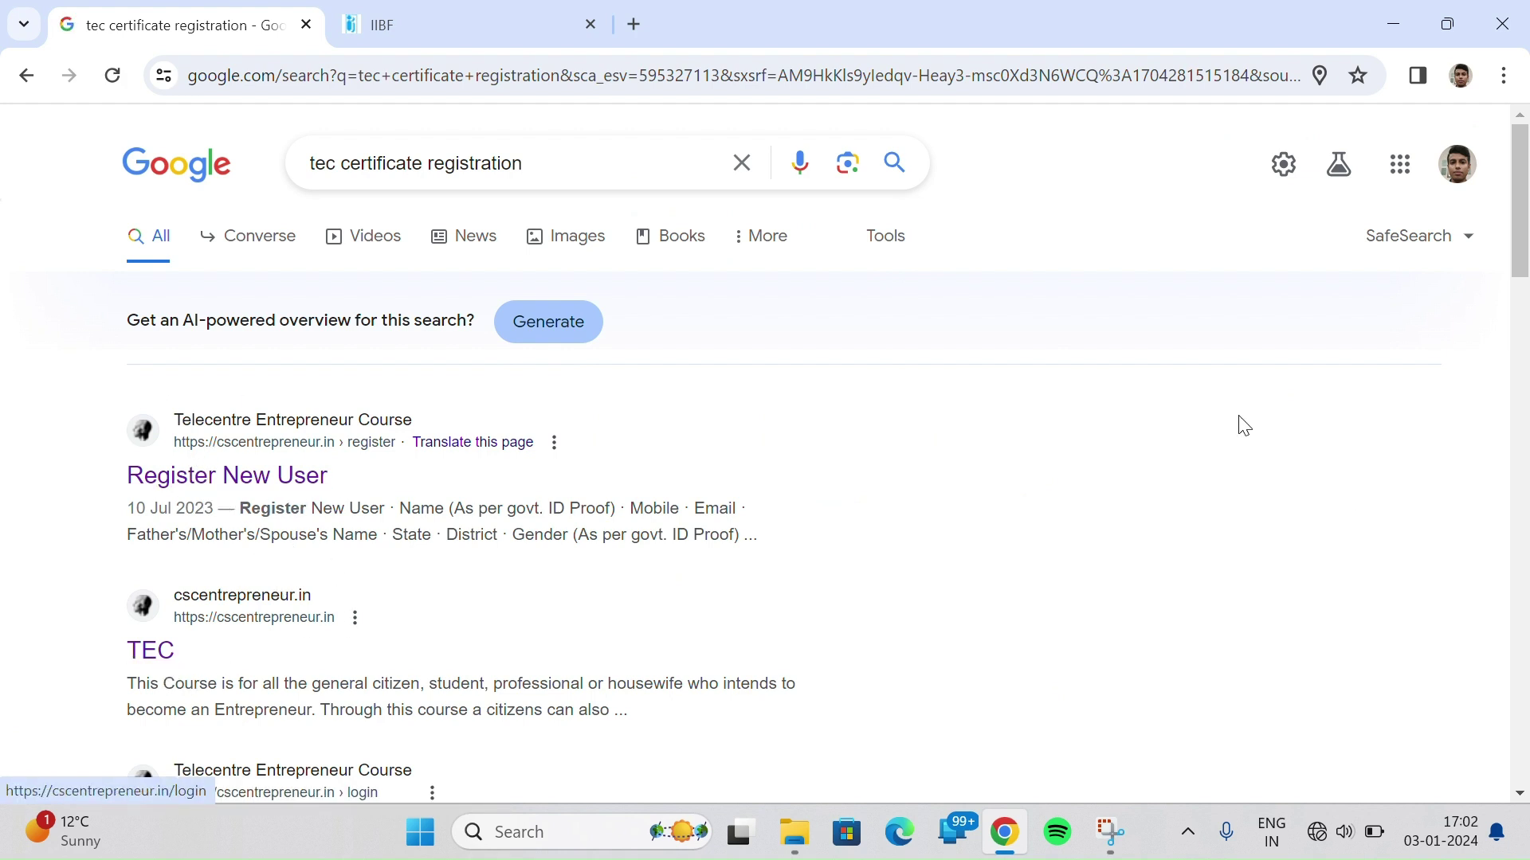
Step: Open the TEC site cscentrepreneur.in and bring up the new user registration form of the public Certificate Course in Entrepreneurship (CCE)
click(172, 655)
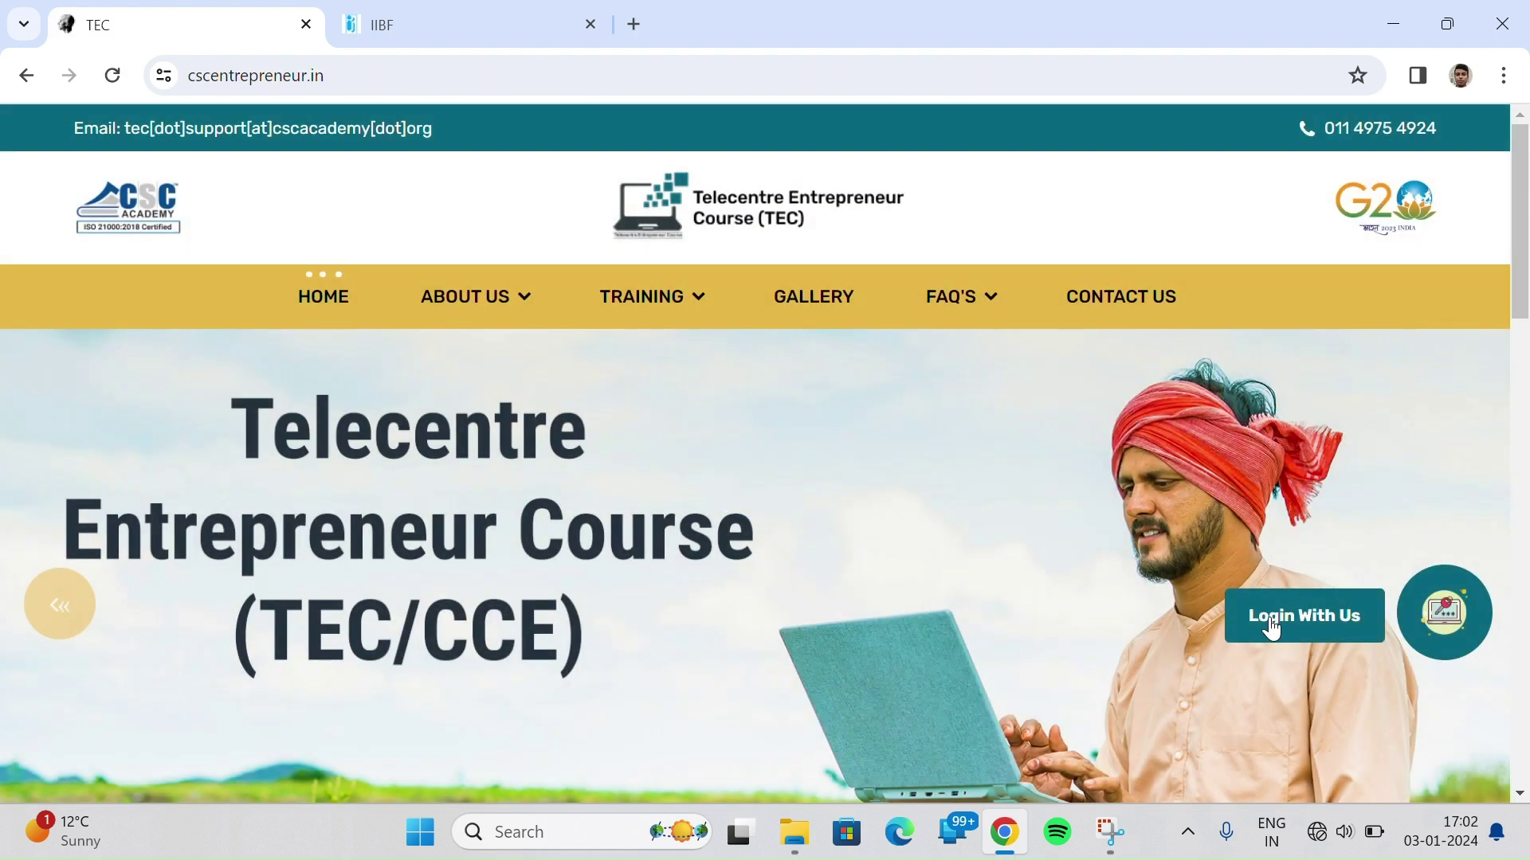
click(1270, 629)
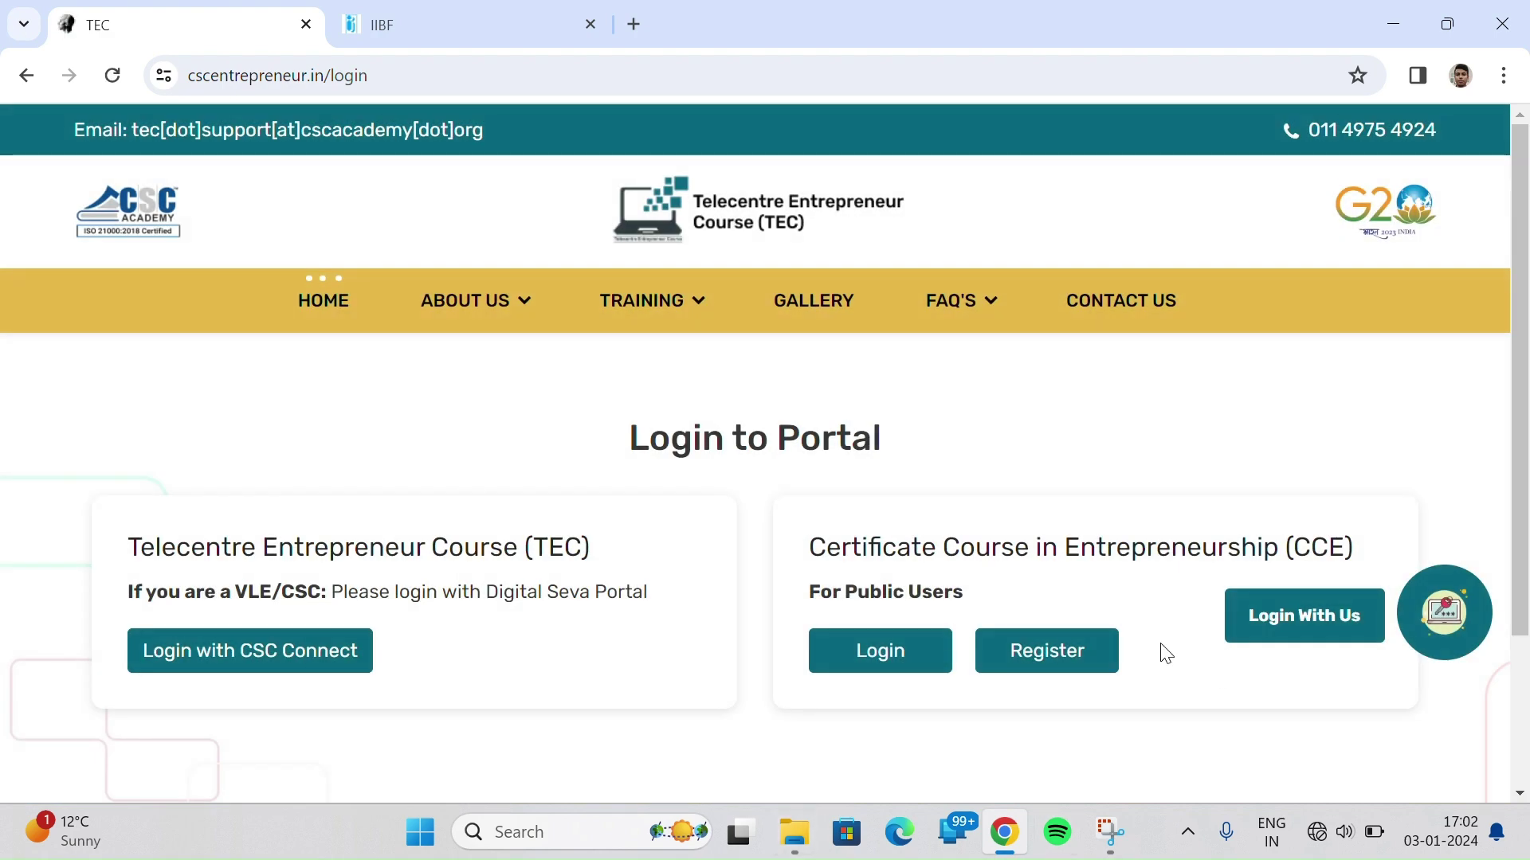
click(1077, 650)
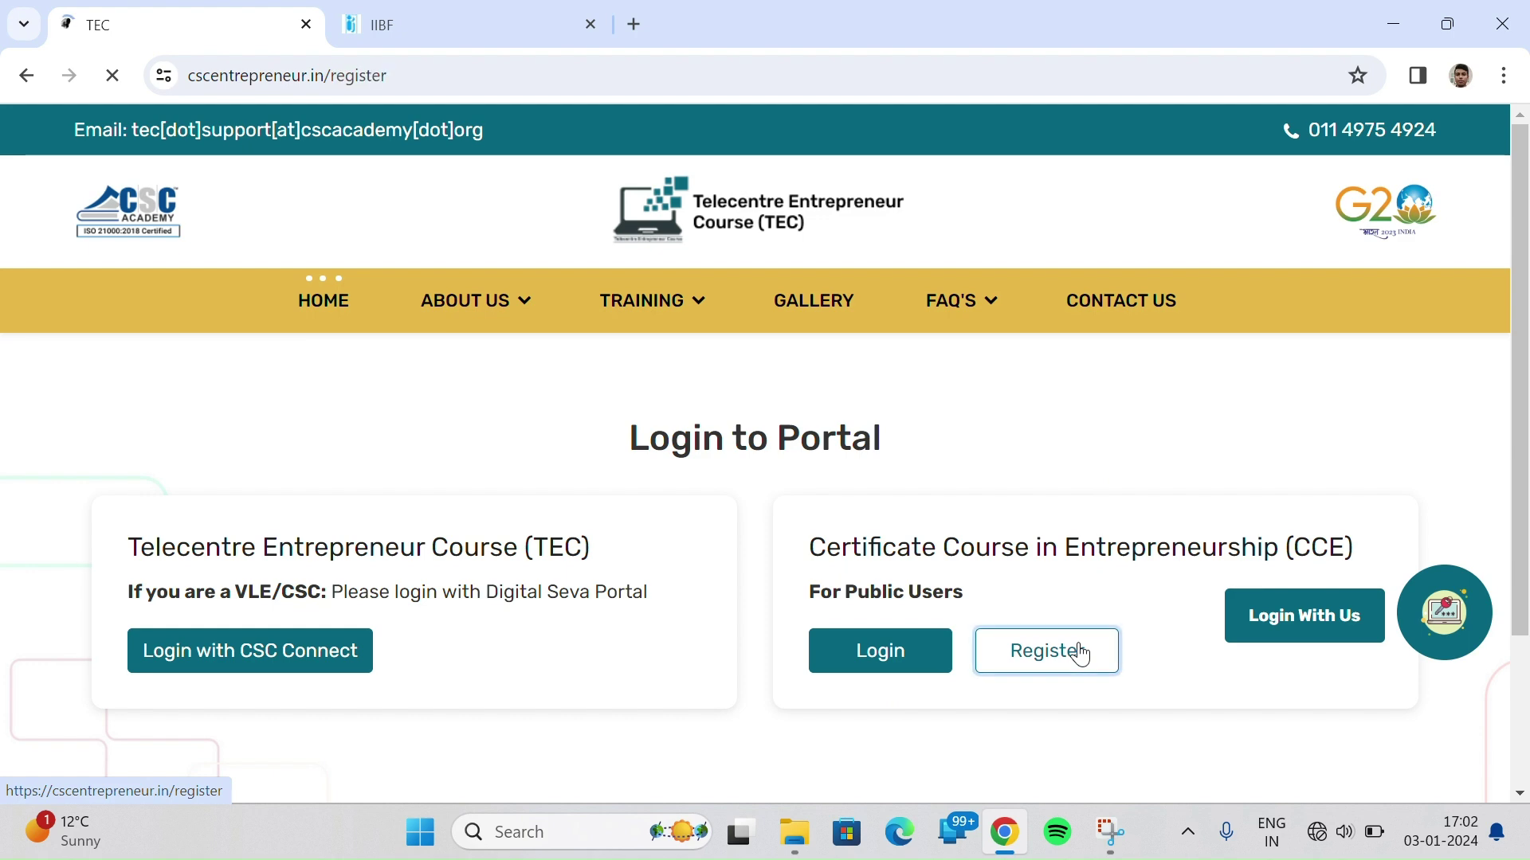
scroll(925, 570, down, 4)
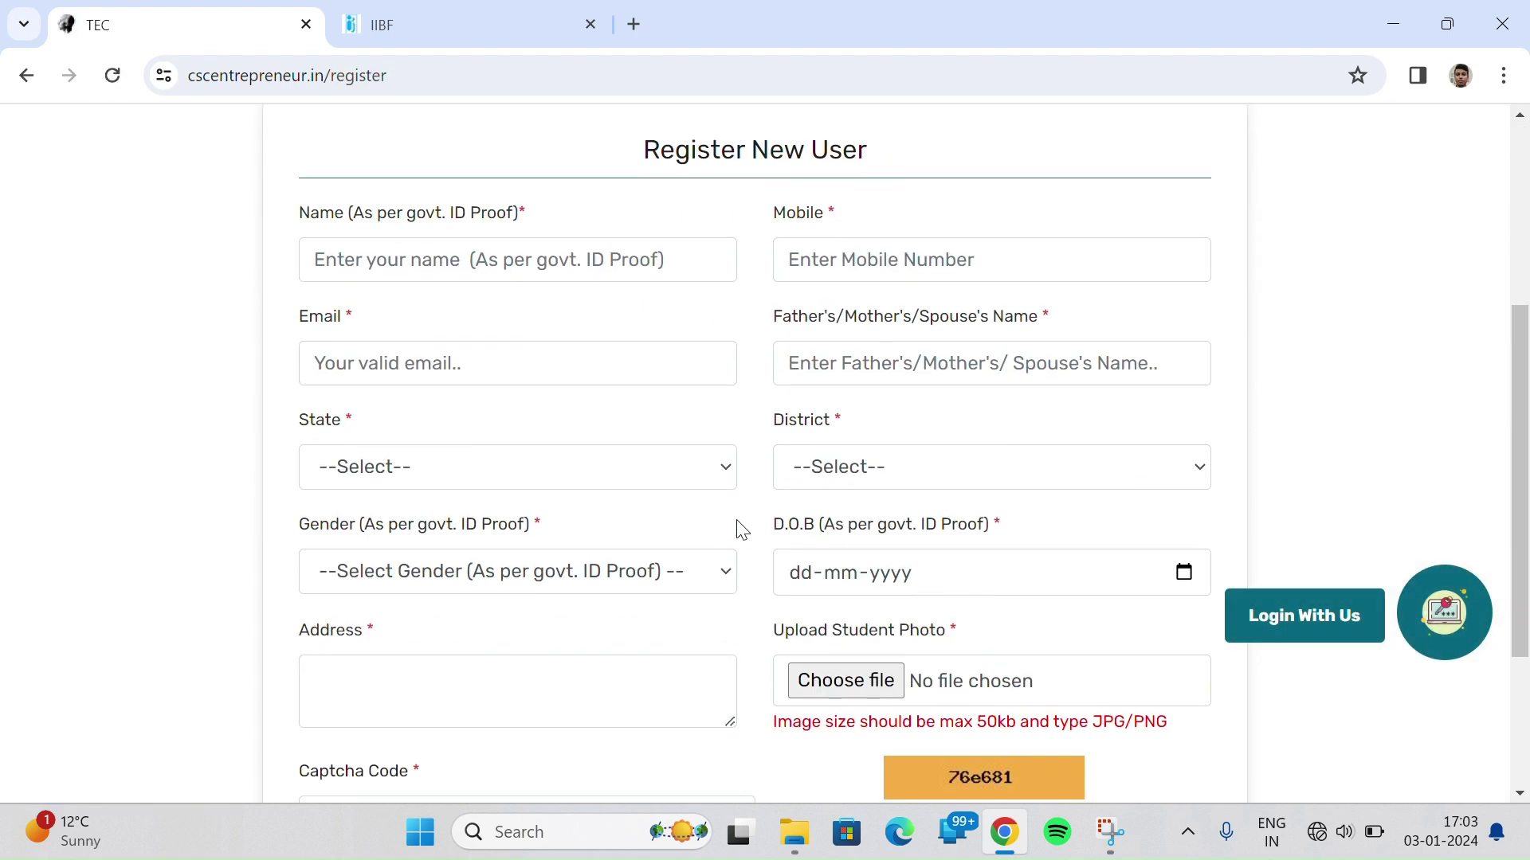